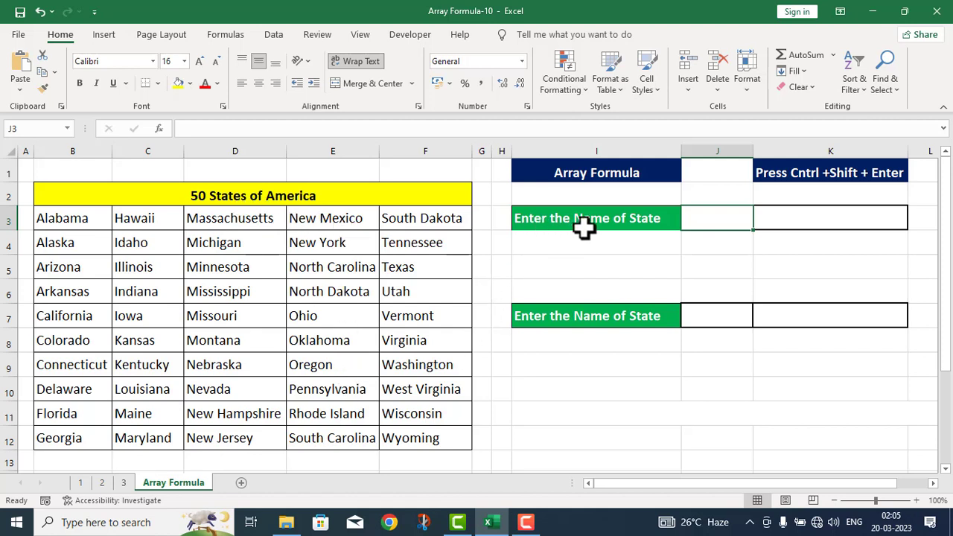
Enter Texas as the state name in cell J3.
{"action": "double_click", "coordinate": [712, 222]}
{"action": "type", "text": "T"}
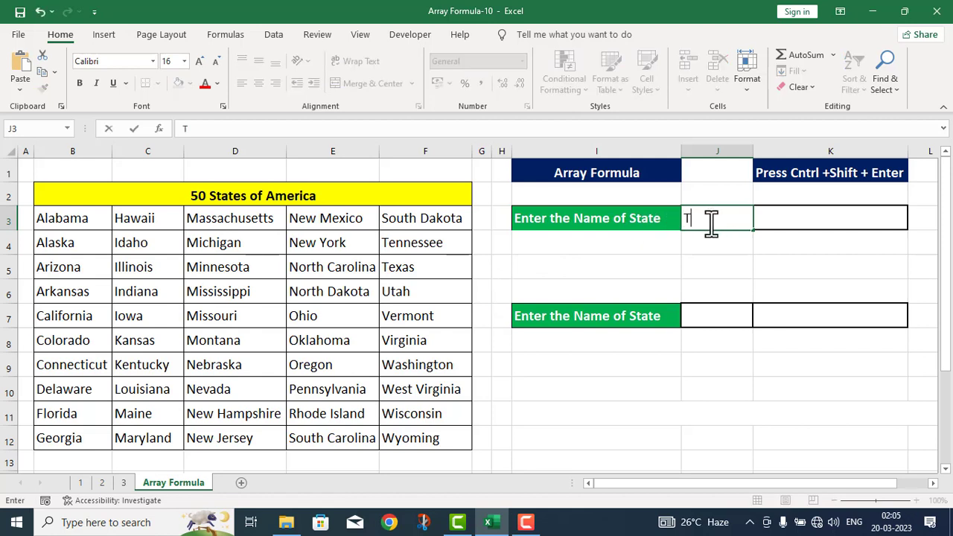
{"action": "type", "text": "exas"}
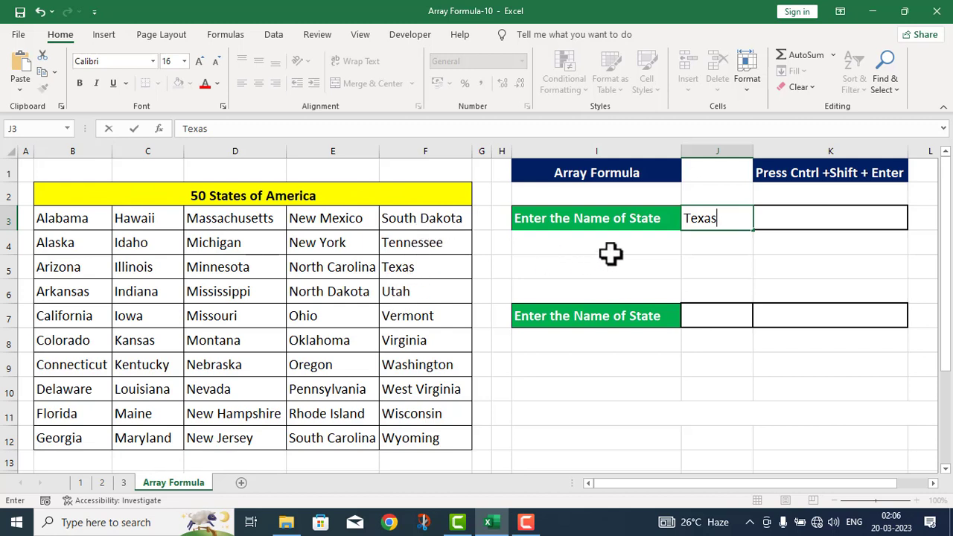
{"action": "left_click", "coordinate": [767, 216]}
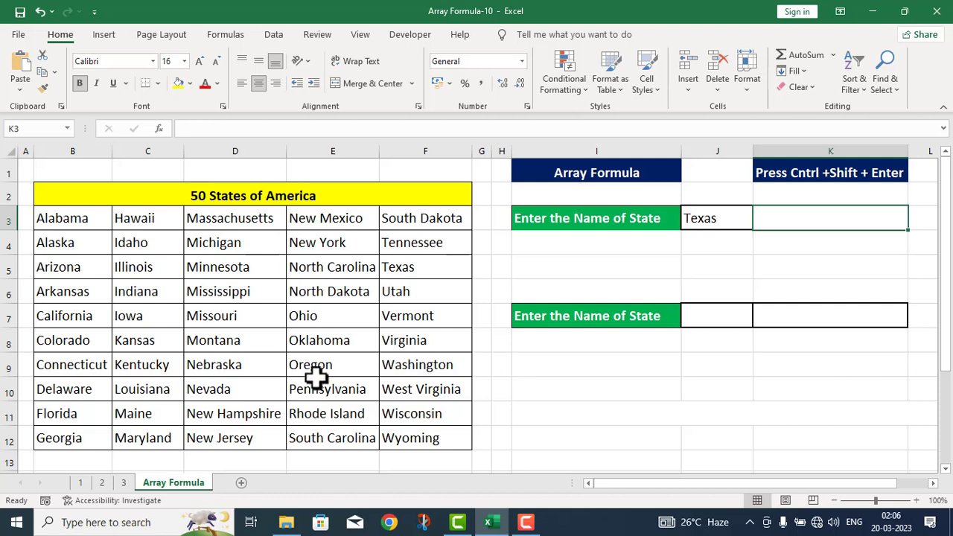
Begin an IF formula in K3 whose logical test is OR(J3=B3:F12), comparing the entered state with the whole state table.
{"action": "double_click", "coordinate": [767, 218]}
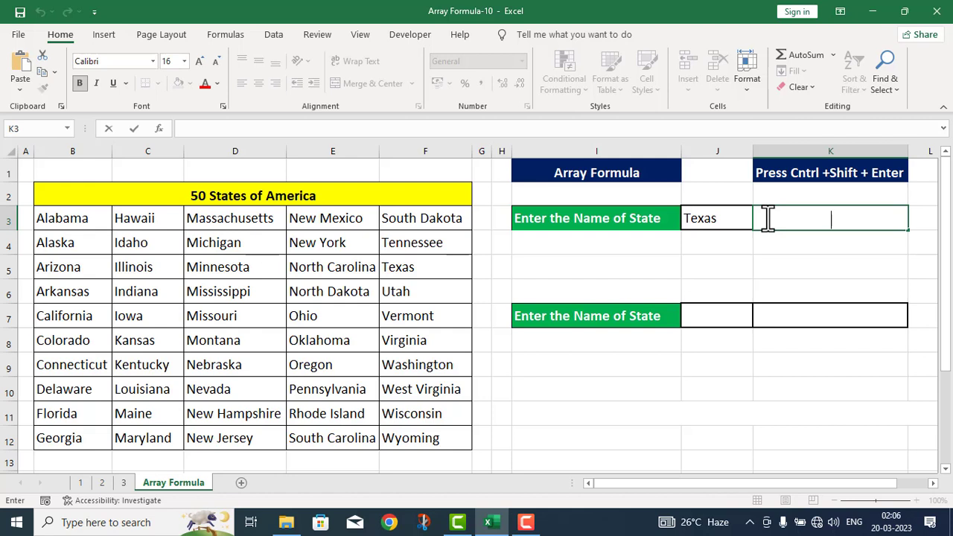
{"action": "type", "text": "=IF("}
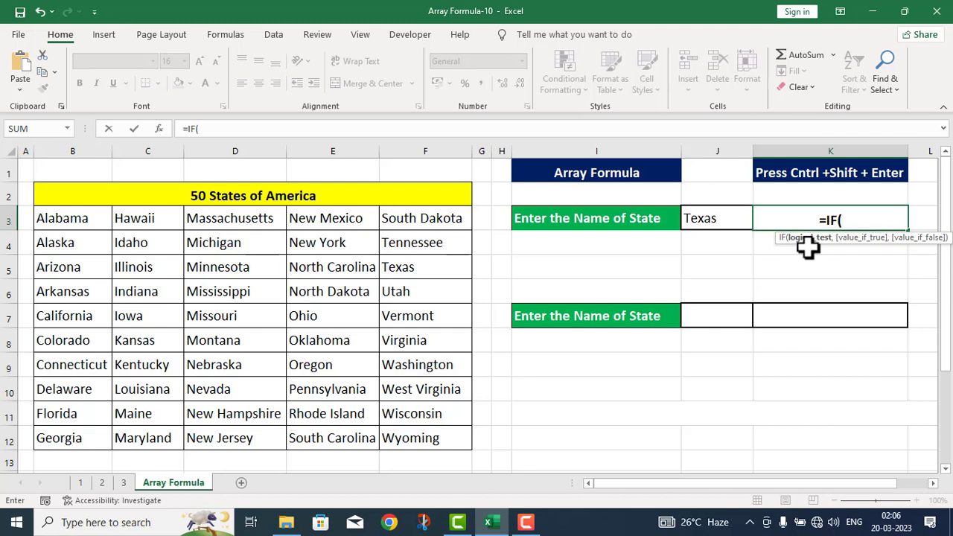
{"action": "type", "text": "OR("}
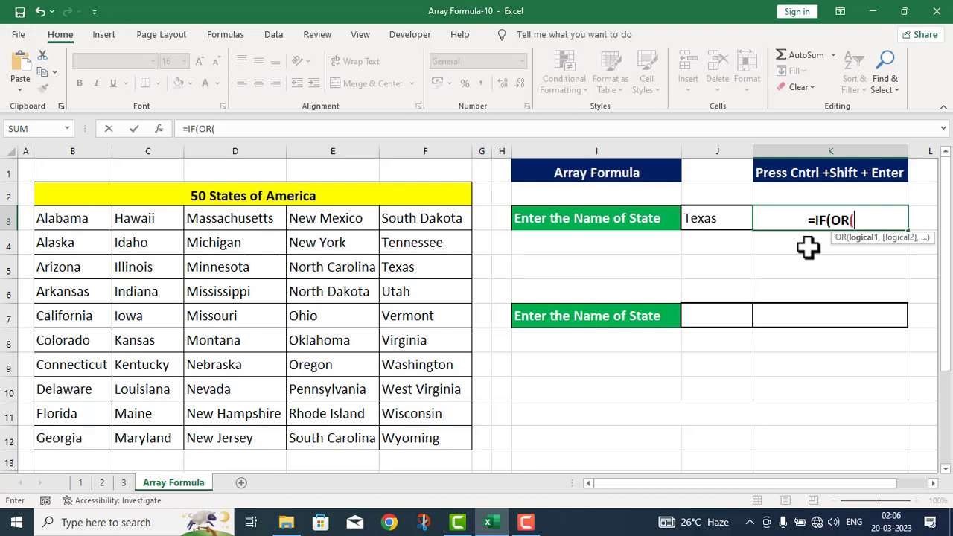
{"action": "left_click", "coordinate": [725, 218]}
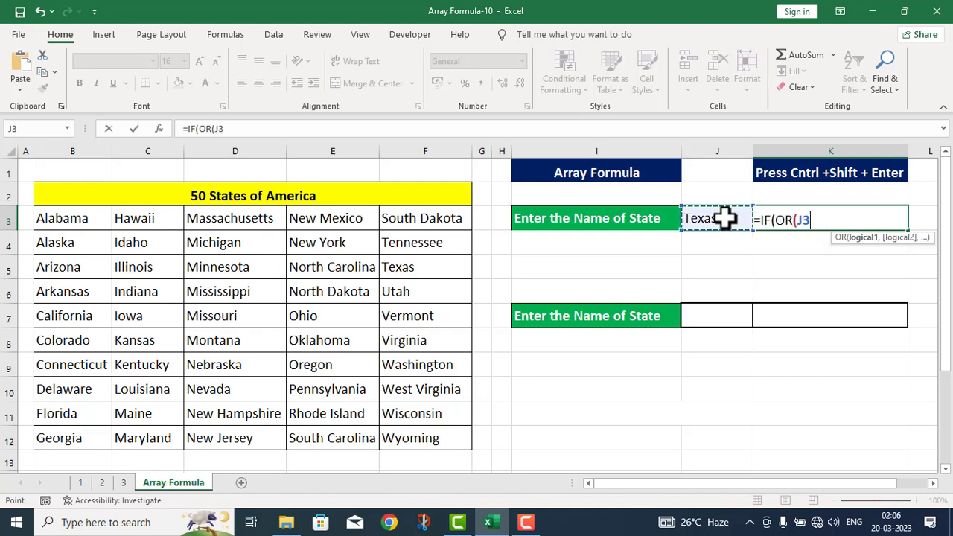
{"action": "type", "text": "="}
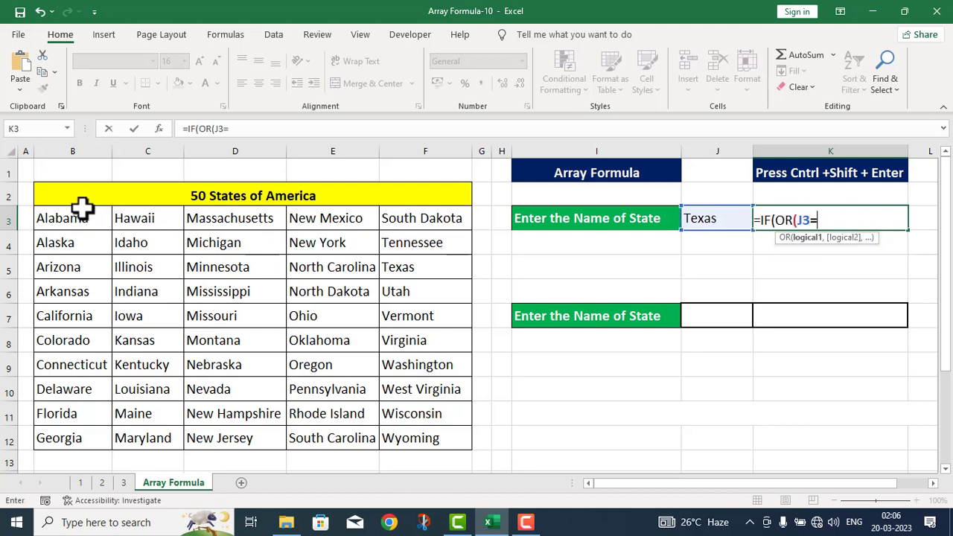
{"action": "left_click_drag", "start_coordinate": [72, 216], "coordinate": [402, 432]}
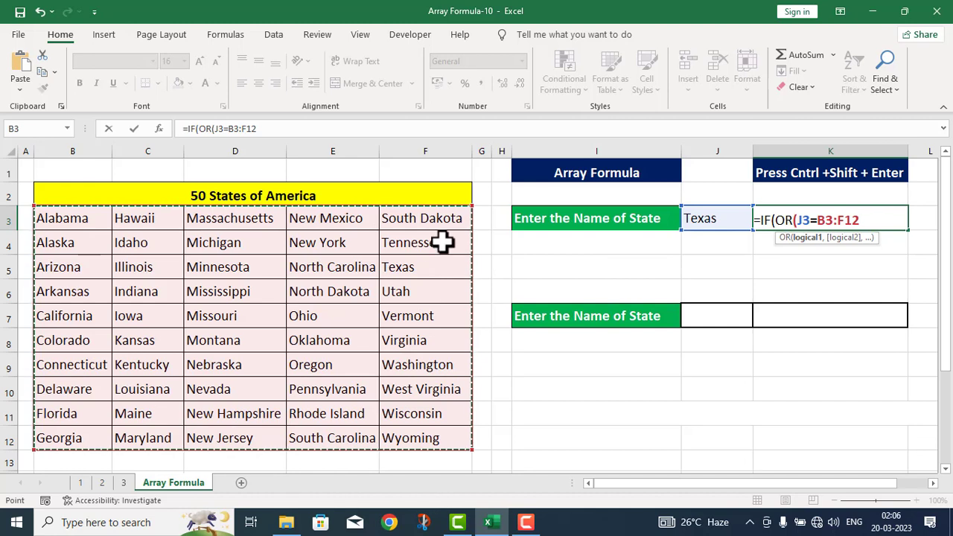
{"action": "type", "text": ")"}
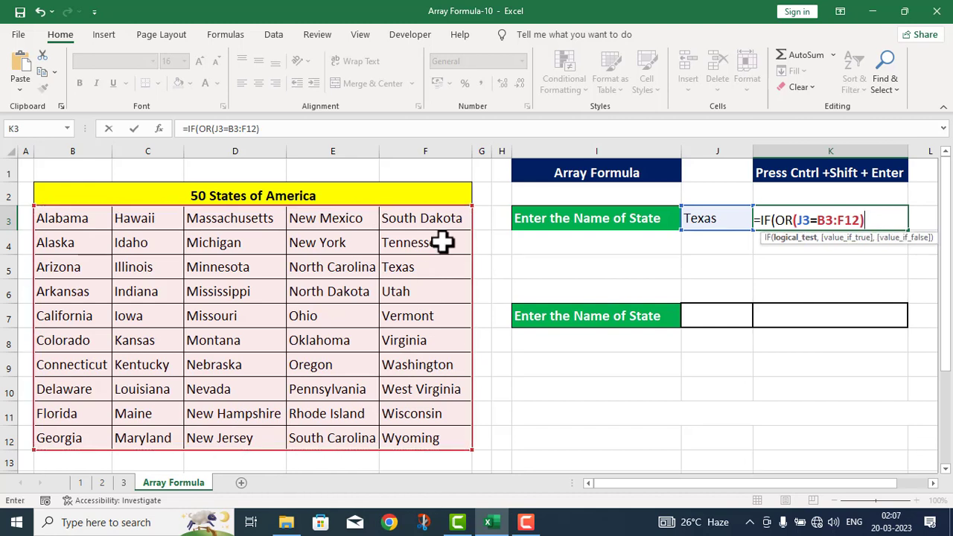
Complete the K3 formula with "FOUND" if true and "NOT FOUND" if false, and enter it as an array formula.
{"action": "type", "text": ","}
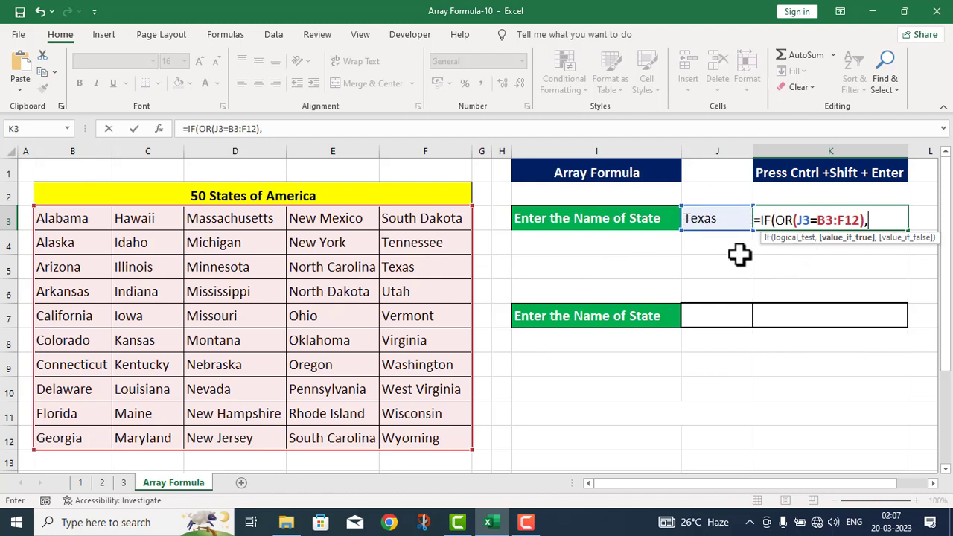
{"action": "type", "text": "\""}
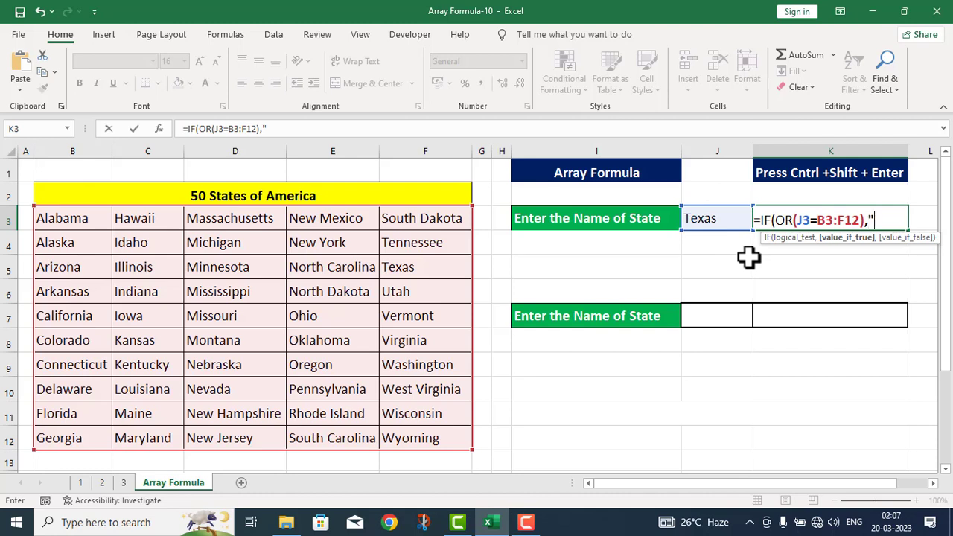
{"action": "type", "text": "FOUND"}
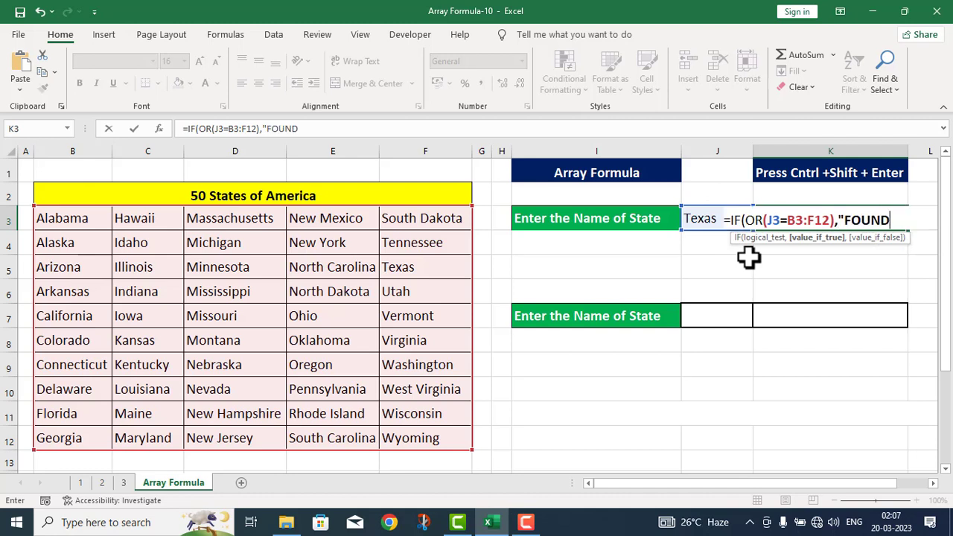
{"action": "type", "text": "\","}
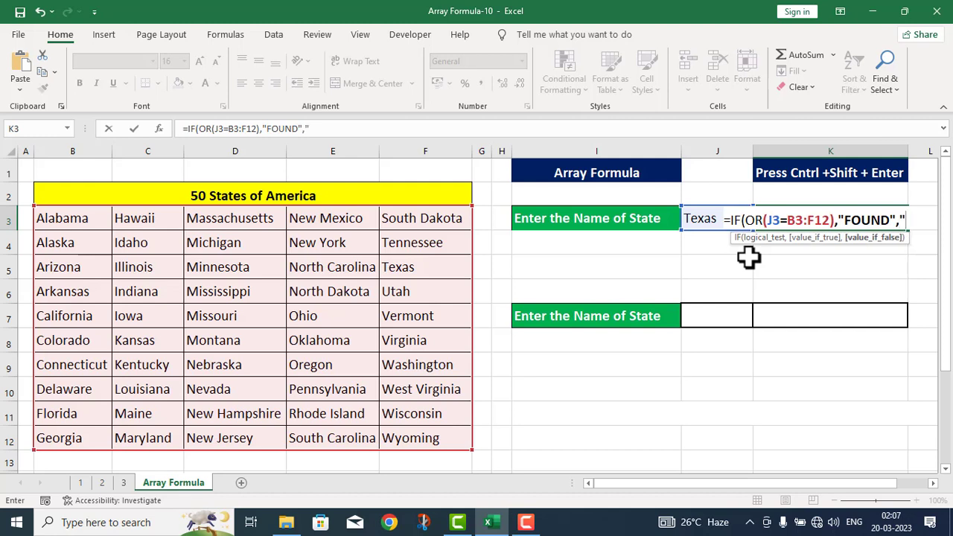
{"action": "type", "text": " NOT "}
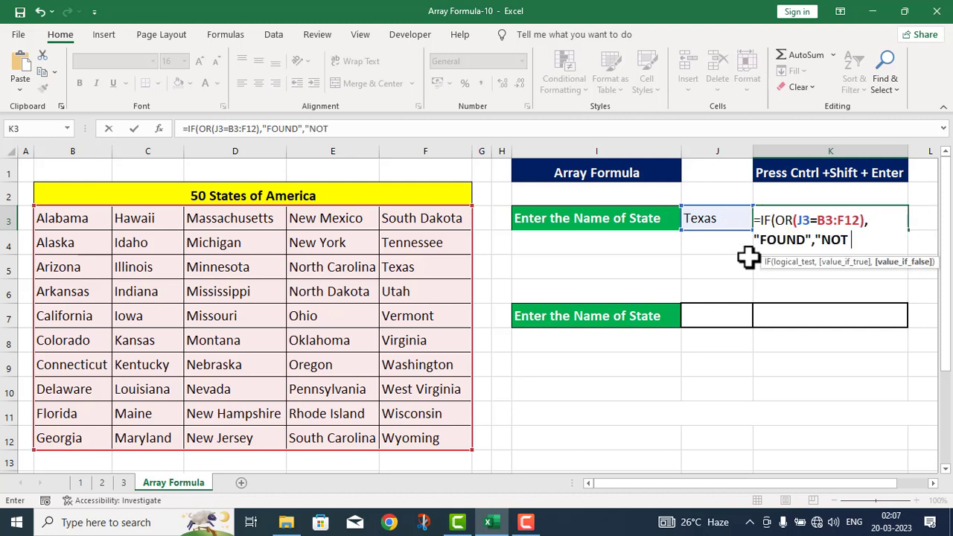
{"action": "type", "text": "FOUND"}
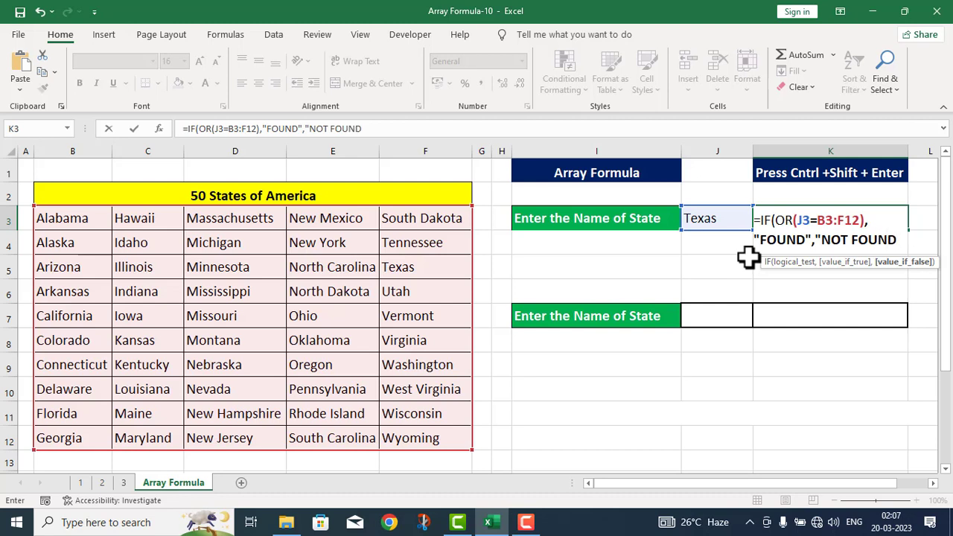
{"action": "type", "text": "\")"}
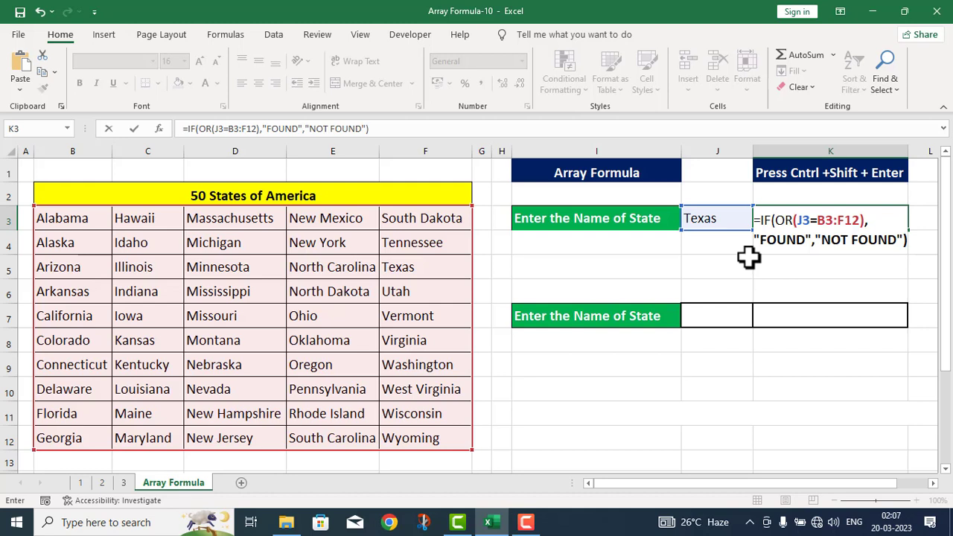
{"action": "key", "text": "ctrl+shift+Return"}
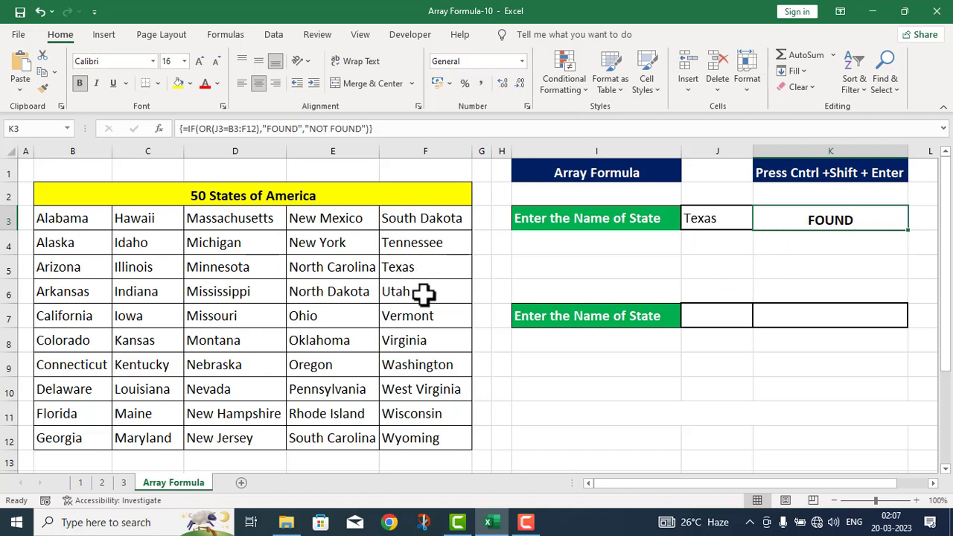
Replace the state name in J3 with Indian to test the lookup formula.
{"action": "double_click", "coordinate": [726, 220]}
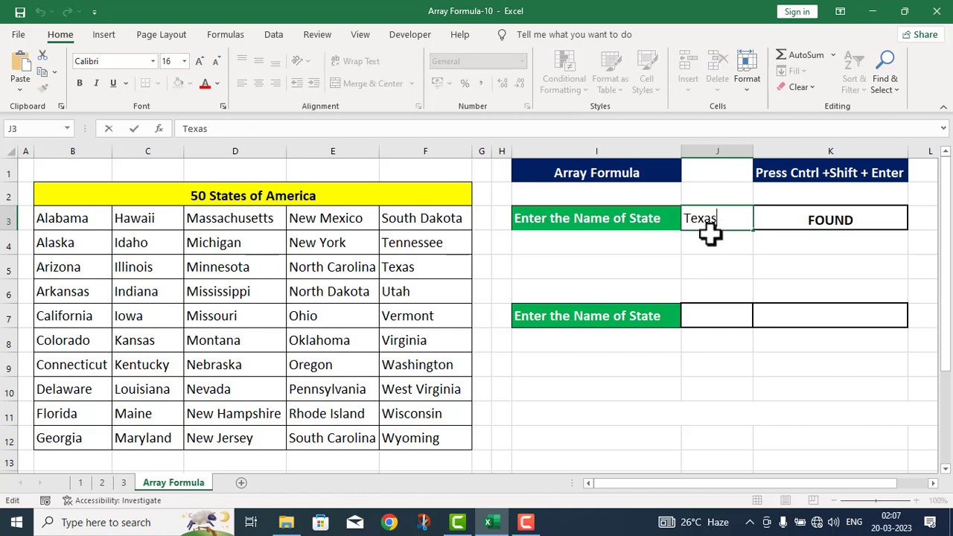
{"action": "key", "text": "BackSpace"}
{"action": "key", "text": "BackSpace"}
{"action": "key", "text": "BackSpace"}
{"action": "key", "text": "BackSpace"}
{"action": "key", "text": "BackSpace"}
{"action": "type", "text": "Indian"}
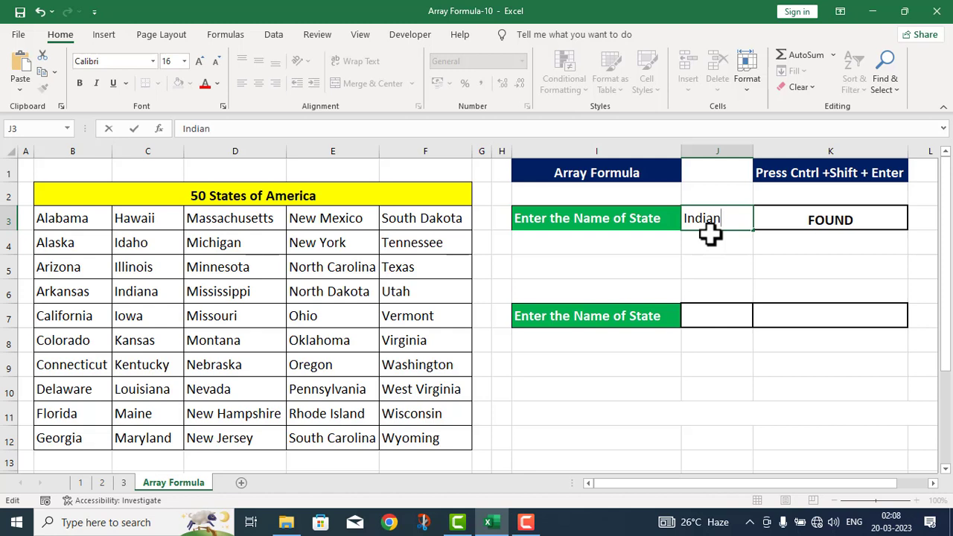
{"action": "key", "text": "ctrl+Return"}
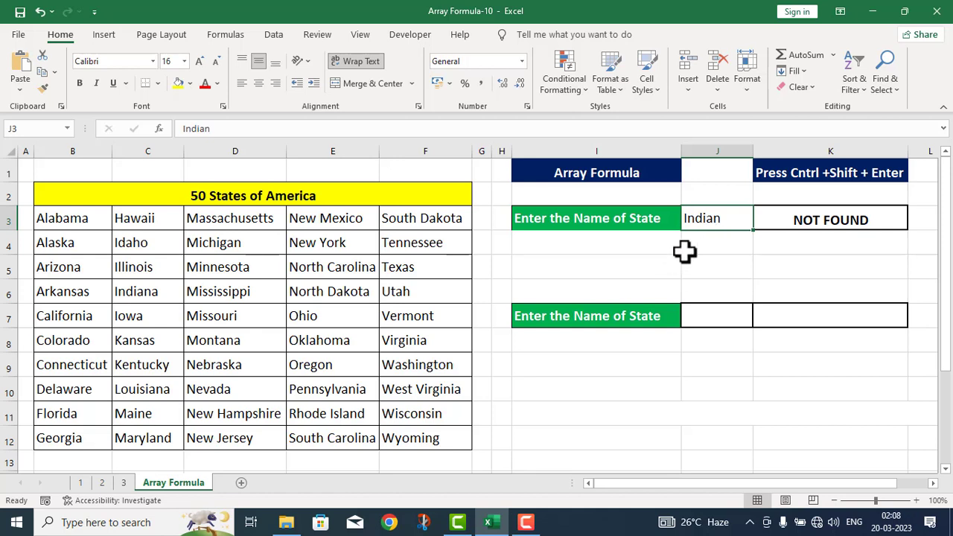
Correct the state name in J3 to Indiana.
{"action": "double_click", "coordinate": [726, 219]}
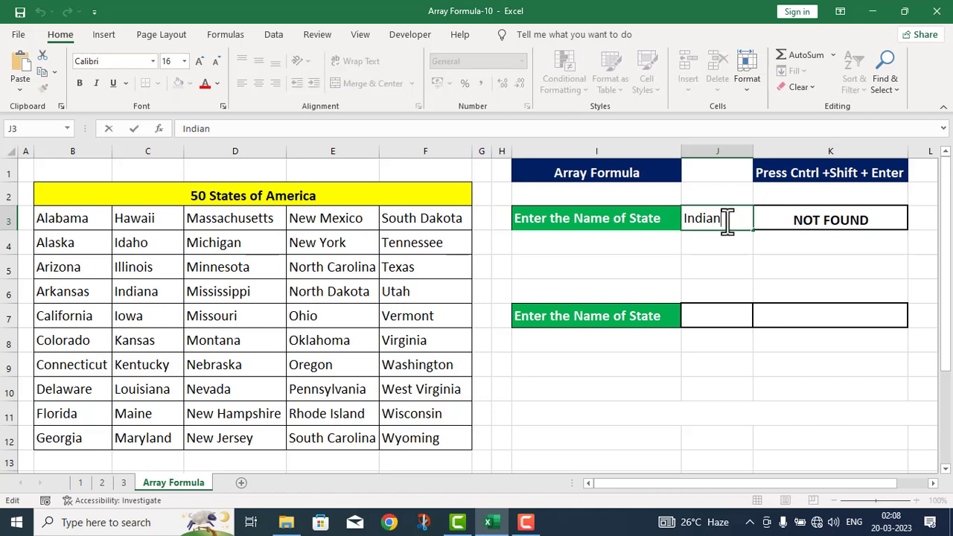
{"action": "type", "text": "a"}
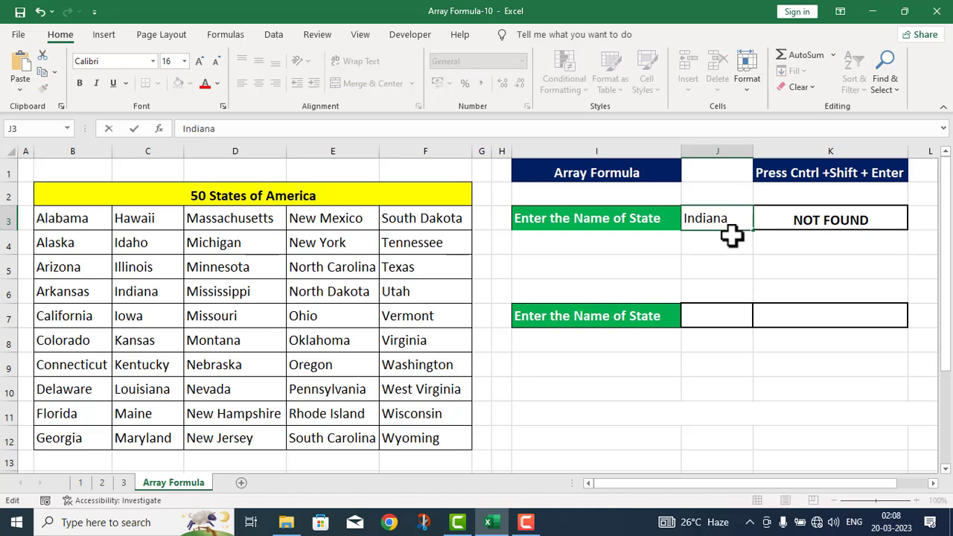
{"action": "key", "text": "ctrl+Return"}
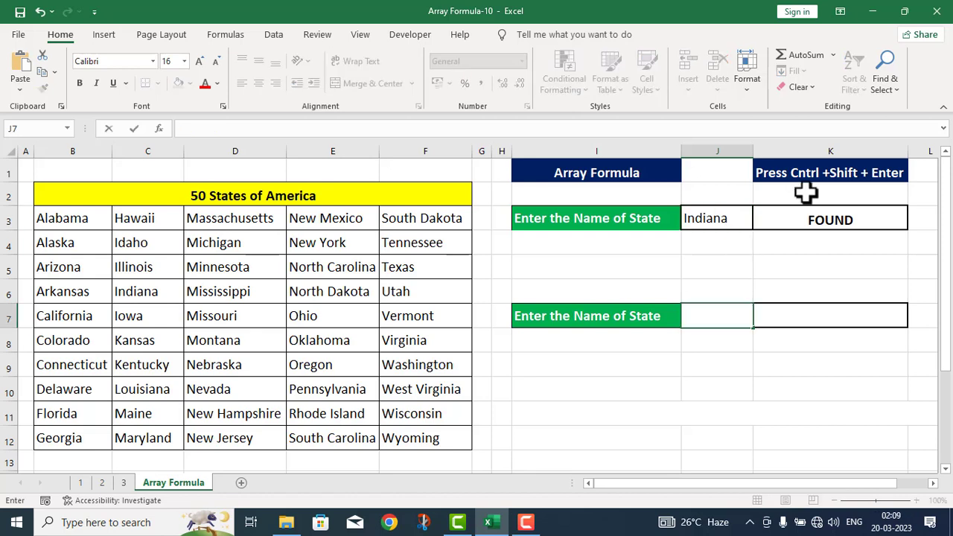
Copy the formula from K3 and show it as plain text in cell I4.
{"action": "left_click", "coordinate": [804, 217]}
{"action": "left_click_drag", "start_coordinate": [420, 129], "coordinate": [179, 129]}
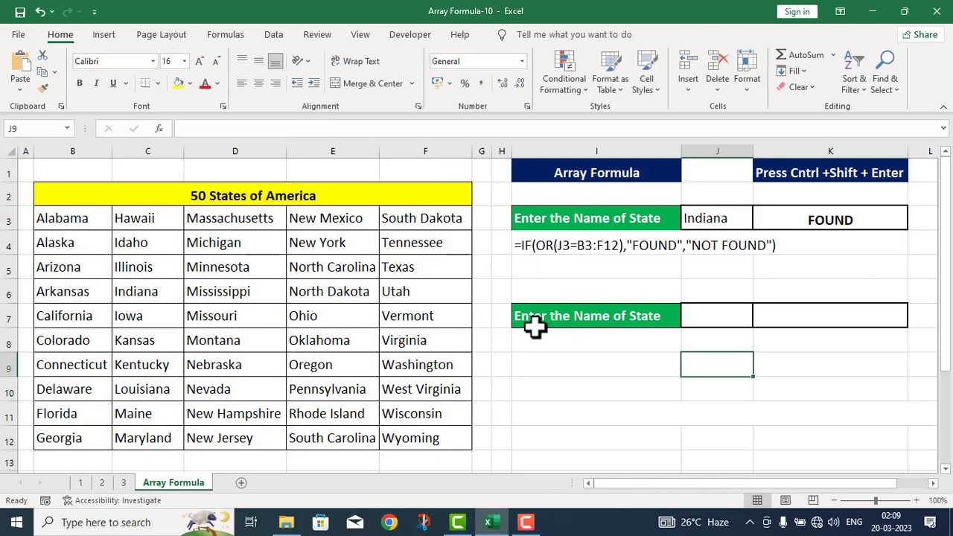
Enter Indiana as the state name in cell J7.
{"action": "left_click", "coordinate": [694, 315]}
{"action": "type", "text": "Indian"}
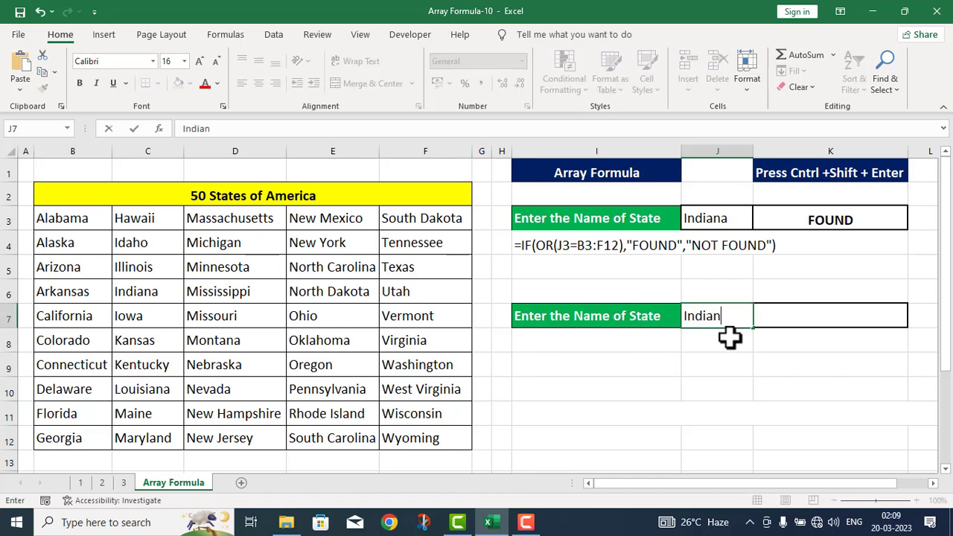
{"action": "type", "text": "a"}
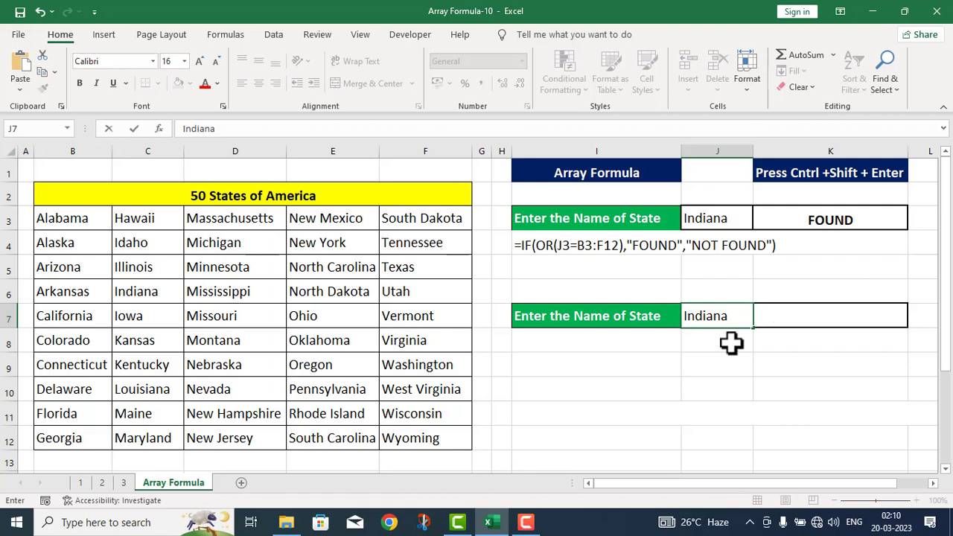
{"action": "left_click", "coordinate": [741, 306]}
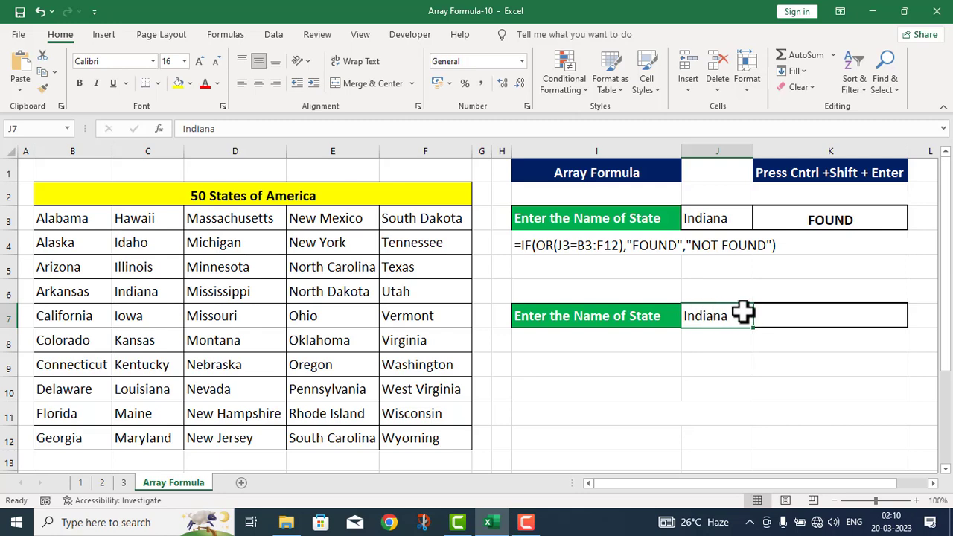
Define the name StateName for cell J7 with workbook scope.
{"action": "left_click", "coordinate": [226, 38]}
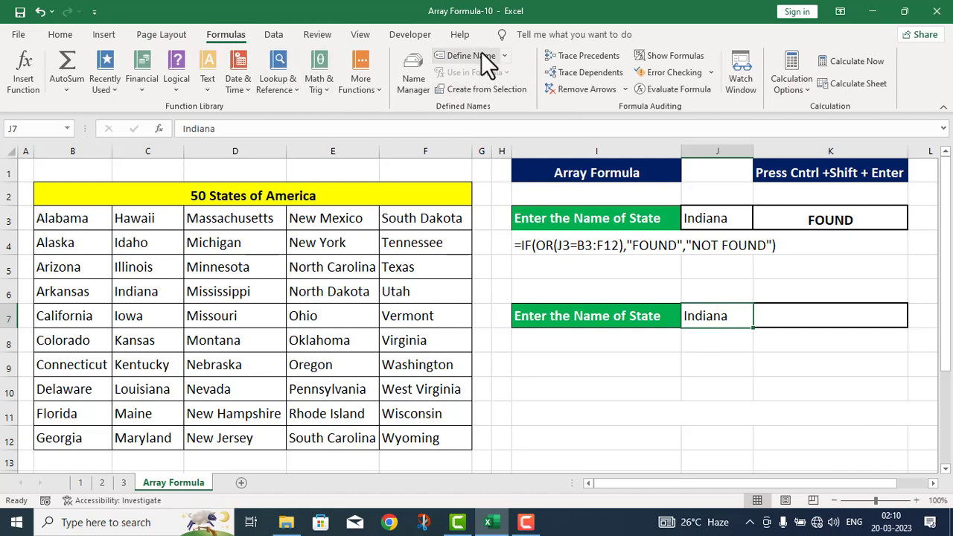
{"action": "left_click", "coordinate": [504, 56]}
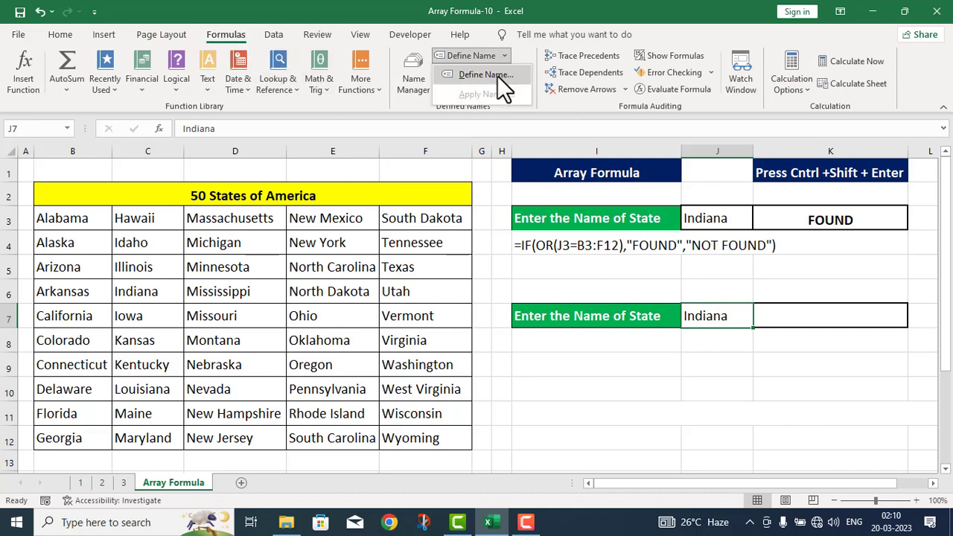
{"action": "left_click", "coordinate": [485, 74]}
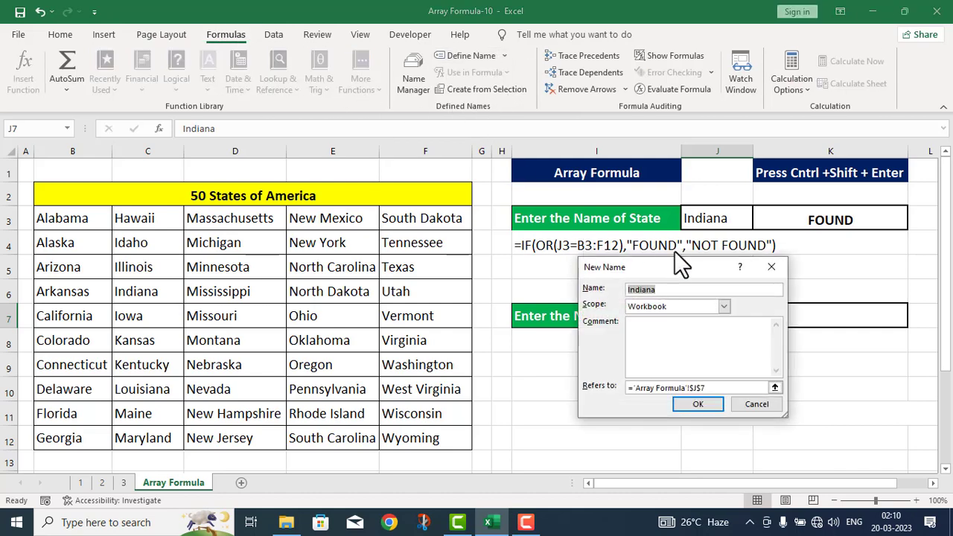
{"action": "left_click_drag", "start_coordinate": [671, 259], "coordinate": [670, 332]}
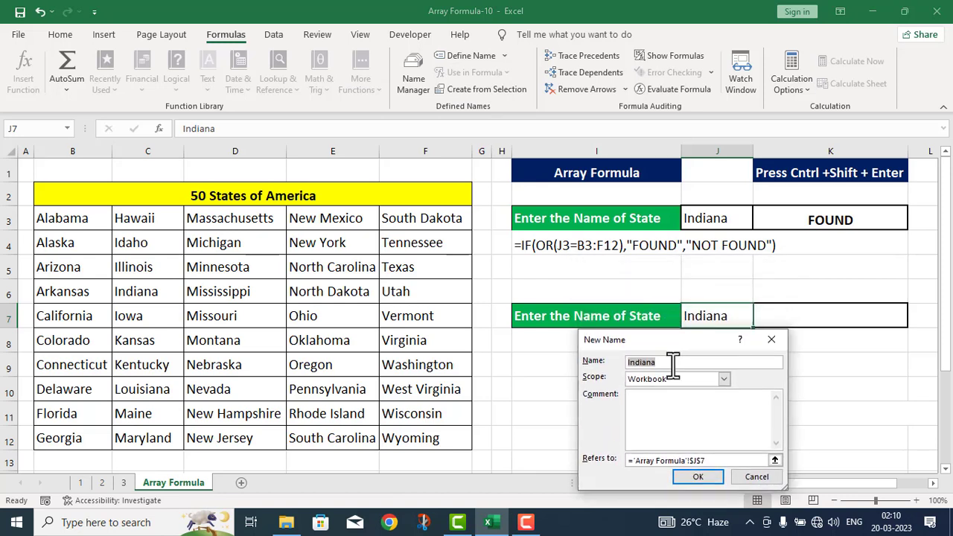
{"action": "left_click", "coordinate": [673, 363]}
{"action": "key", "text": "BackSpace"}
{"action": "key", "text": "BackSpace"}
{"action": "key", "text": "BackSpace"}
{"action": "key", "text": "BackSpace"}
{"action": "key", "text": "BackSpace"}
{"action": "key", "text": "BackSpace"}
{"action": "key", "text": "BackSpace"}
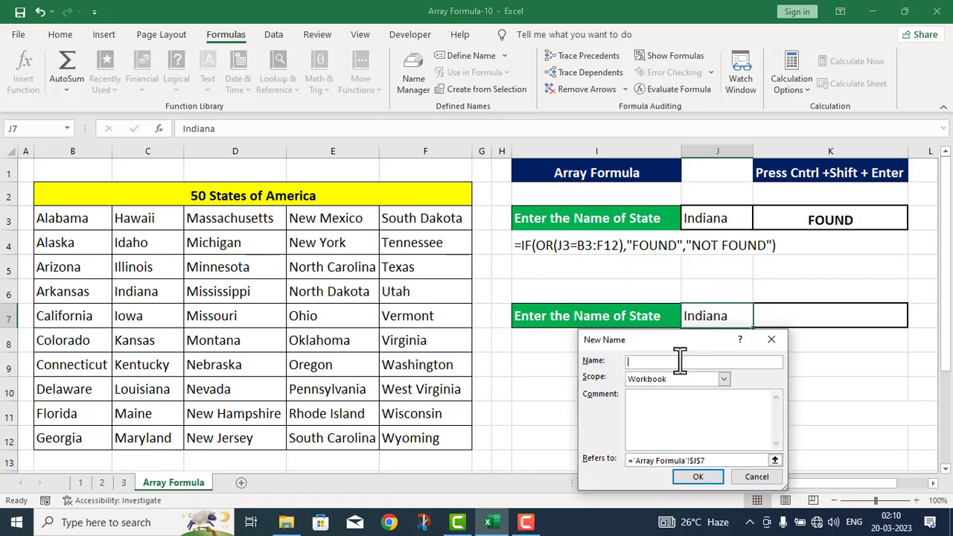
{"action": "type", "text": "StateName"}
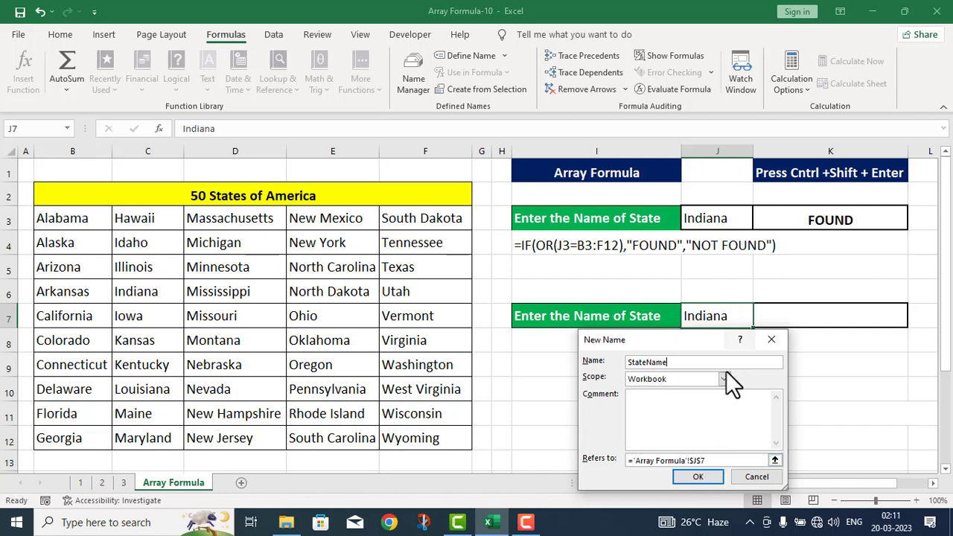
{"action": "left_click", "coordinate": [697, 475]}
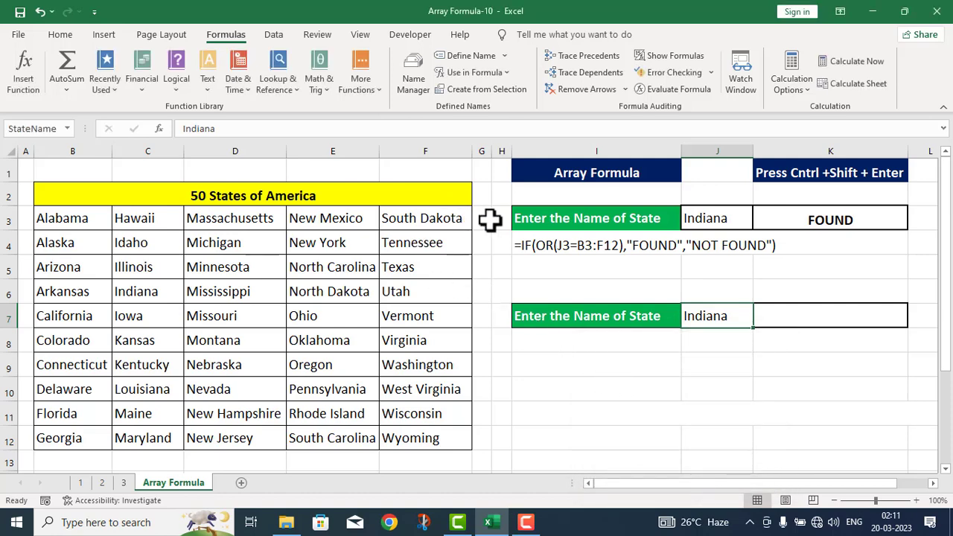
Define the name StateList for the state table range B3:F12 with workbook scope, and check the list of defined names.
{"action": "left_click", "coordinate": [107, 226]}
{"action": "left_click_drag", "start_coordinate": [107, 230], "coordinate": [421, 427]}
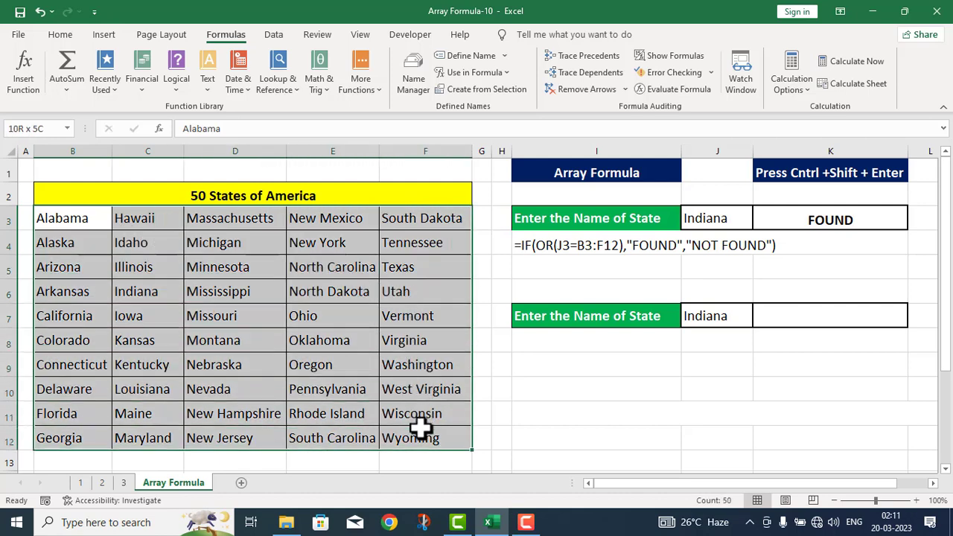
{"action": "left_click", "coordinate": [504, 54]}
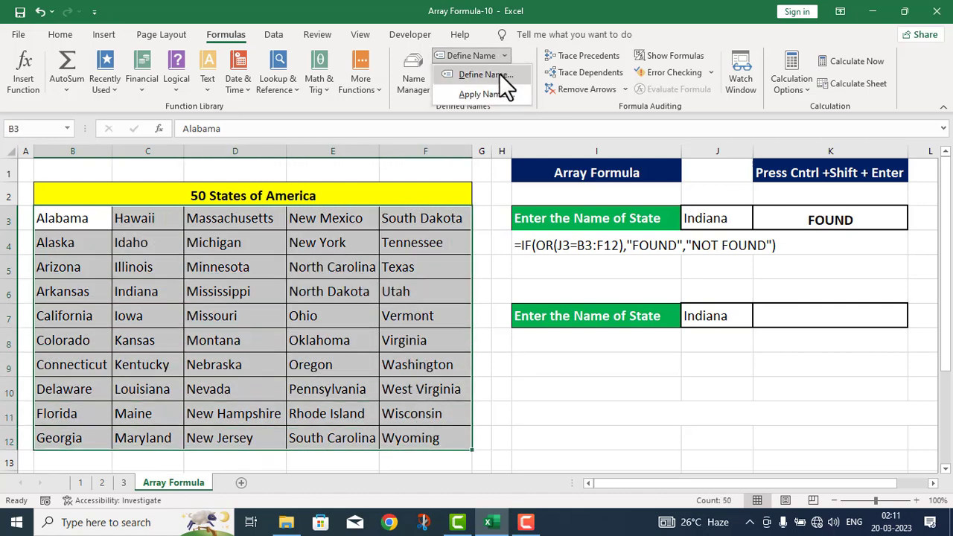
{"action": "left_click", "coordinate": [503, 76]}
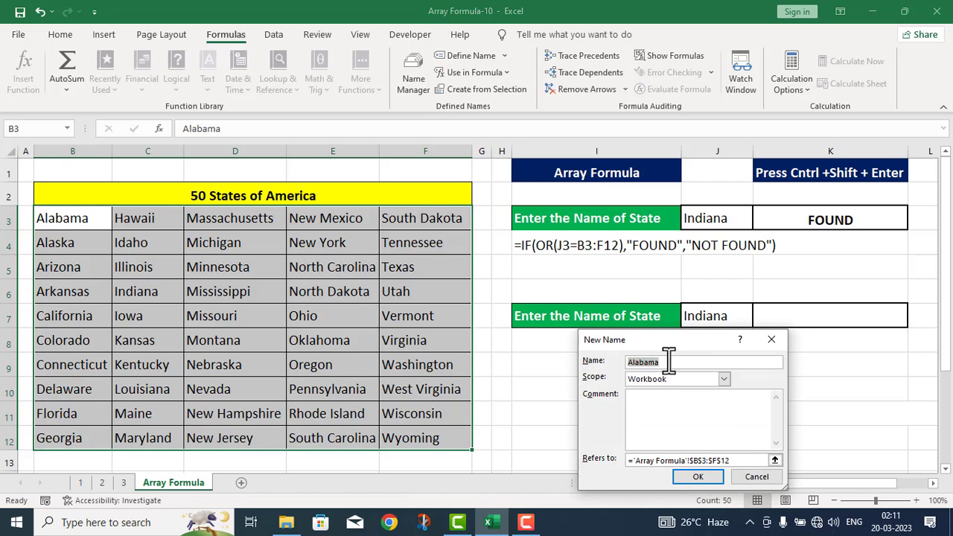
{"action": "key", "text": "BackSpace"}
{"action": "type", "text": "StateList"}
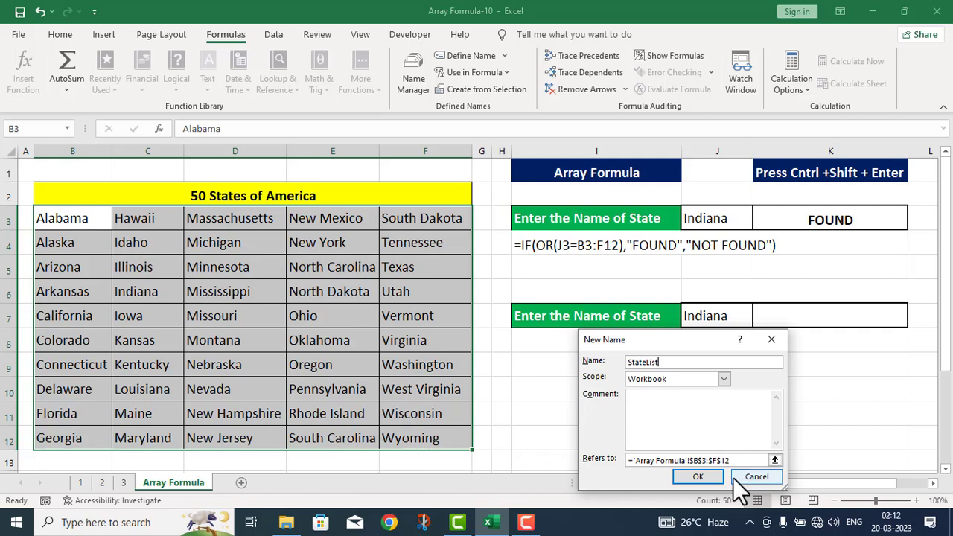
{"action": "left_click", "coordinate": [693, 476]}
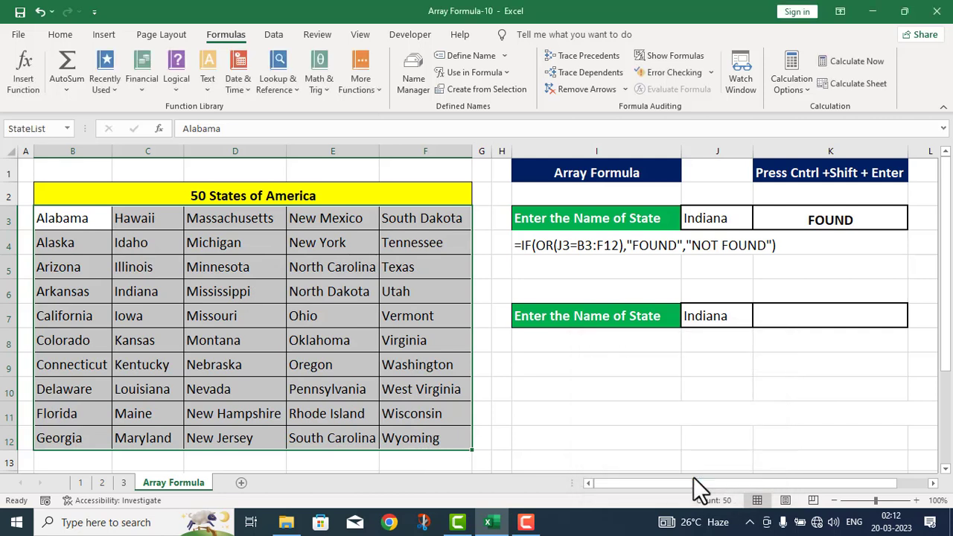
{"action": "left_click", "coordinate": [67, 128]}
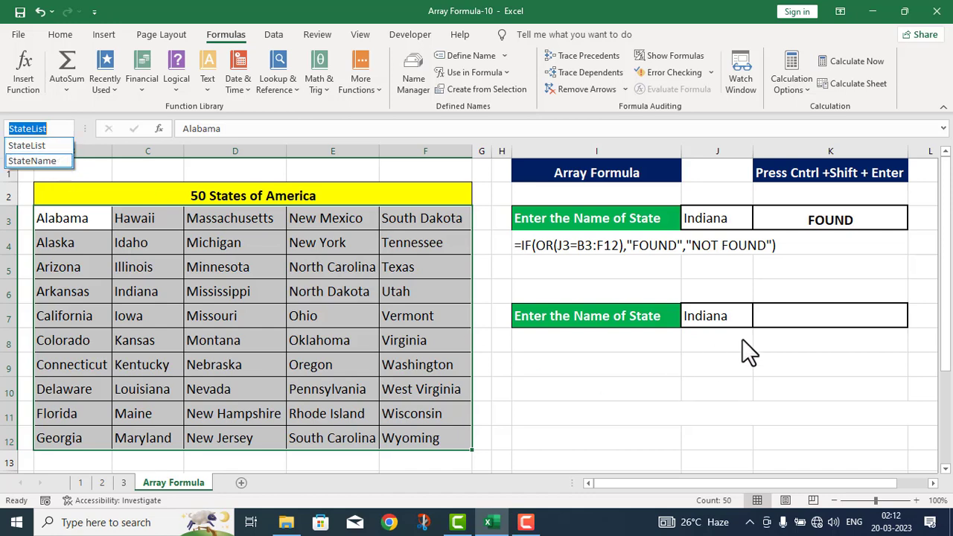
Start an IF formula in K7 with the logical test OR(StateName=StateList), using the two defined names.
{"action": "left_click", "coordinate": [762, 313]}
{"action": "double_click", "coordinate": [770, 320]}
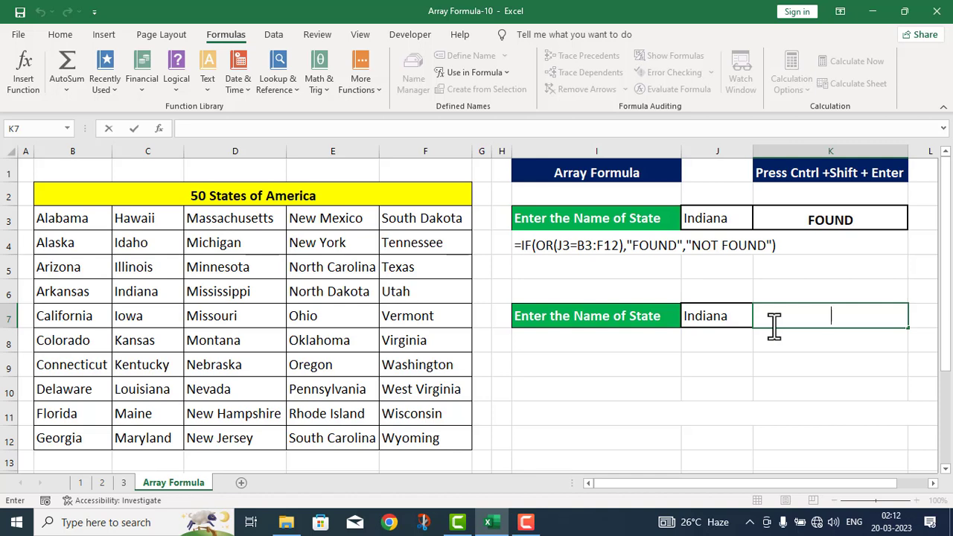
{"action": "type", "text": "=IF("}
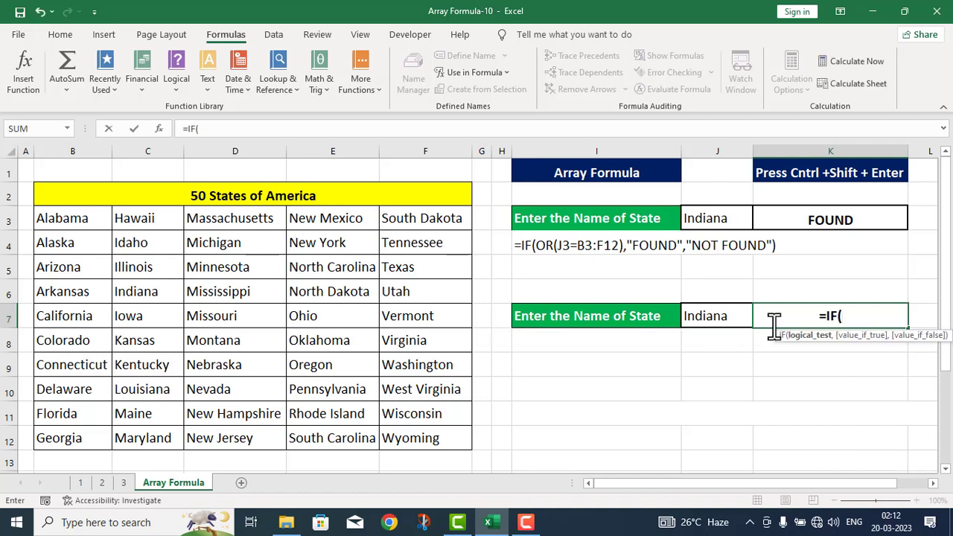
{"action": "type", "text": "OR("}
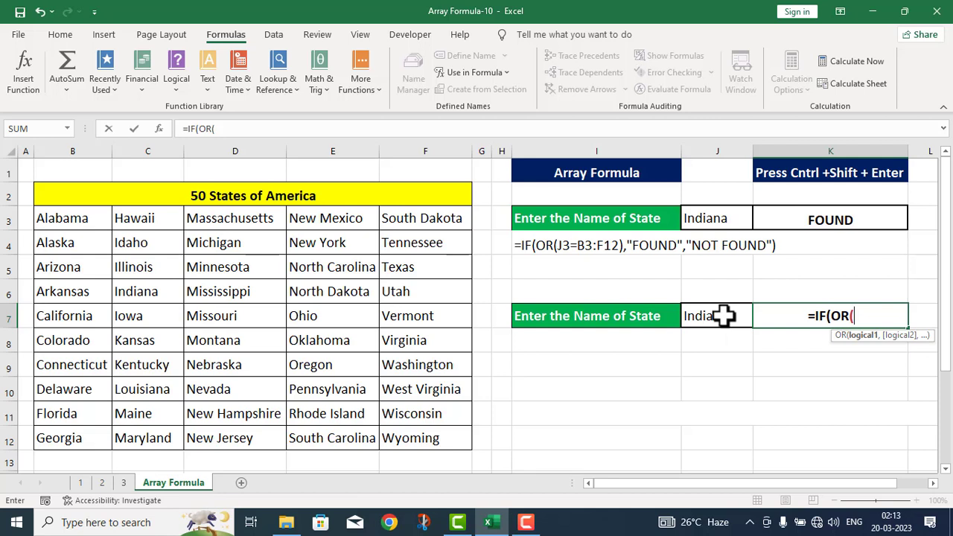
{"action": "type", "text": "S"}
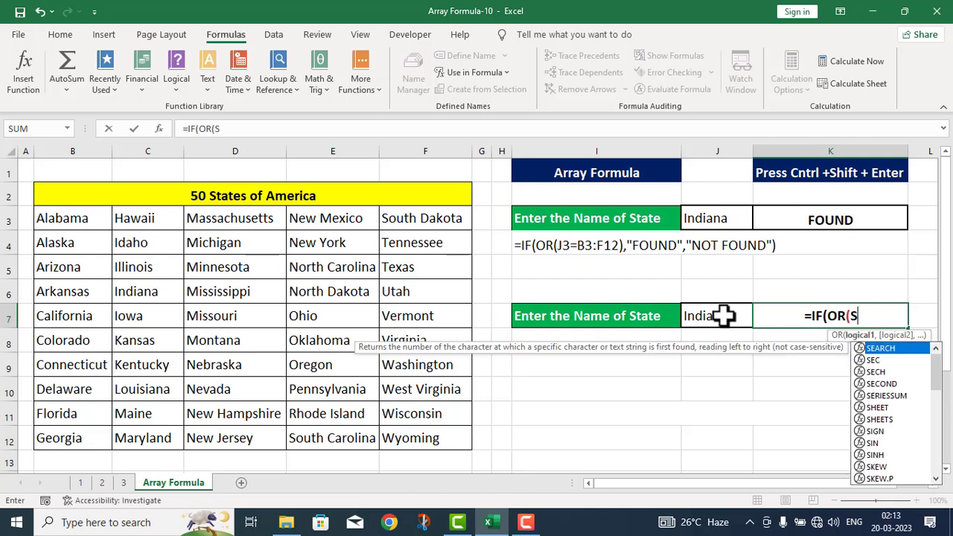
{"action": "type", "text": "ta"}
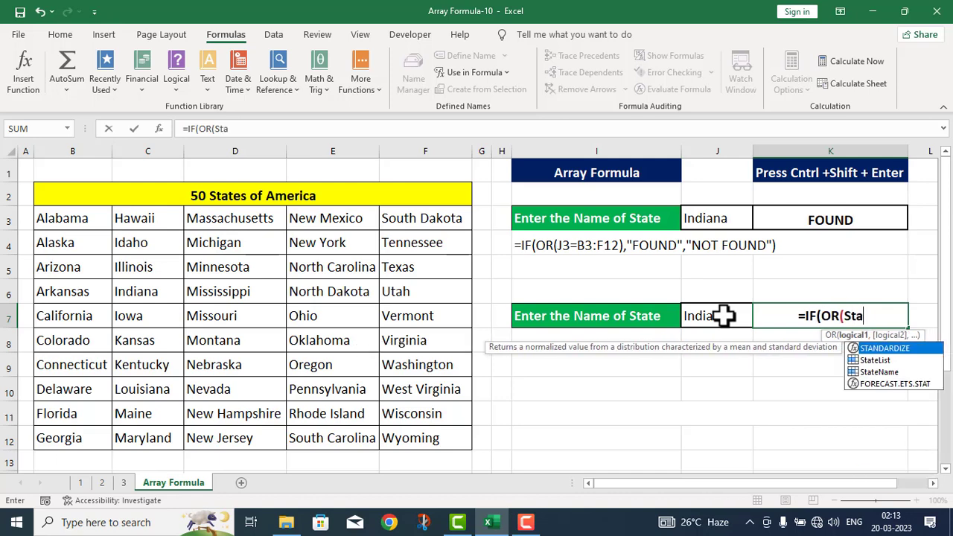
{"action": "double_click", "coordinate": [877, 371]}
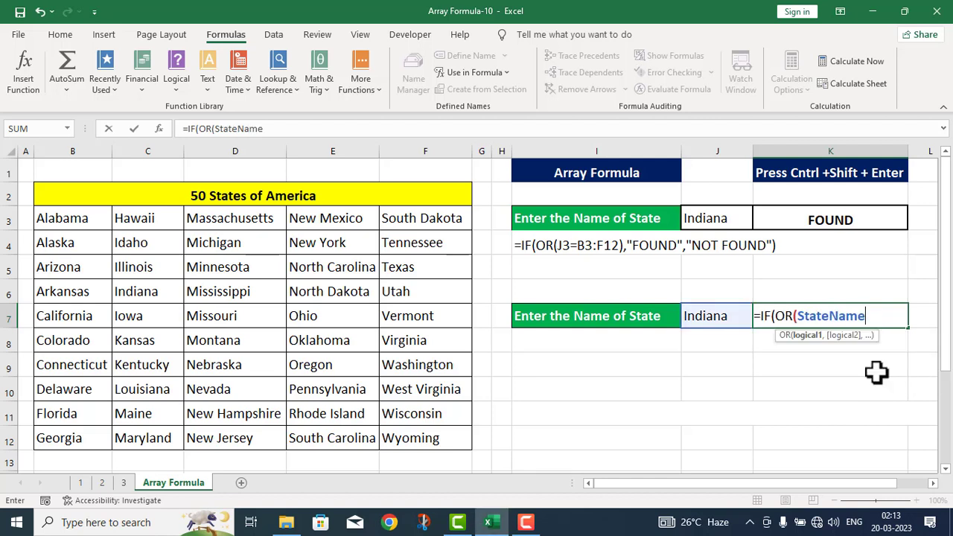
{"action": "type", "text": "=Sta"}
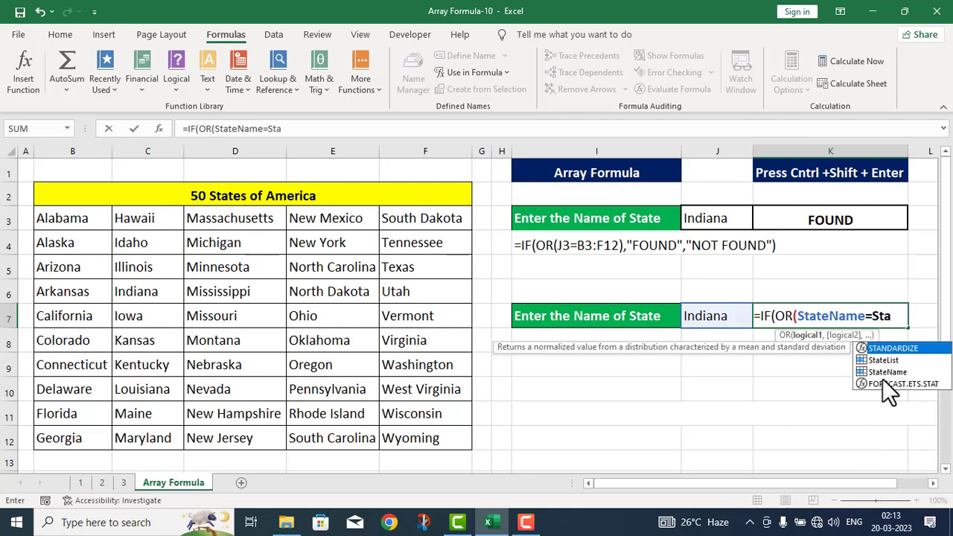
{"action": "double_click", "coordinate": [879, 361]}
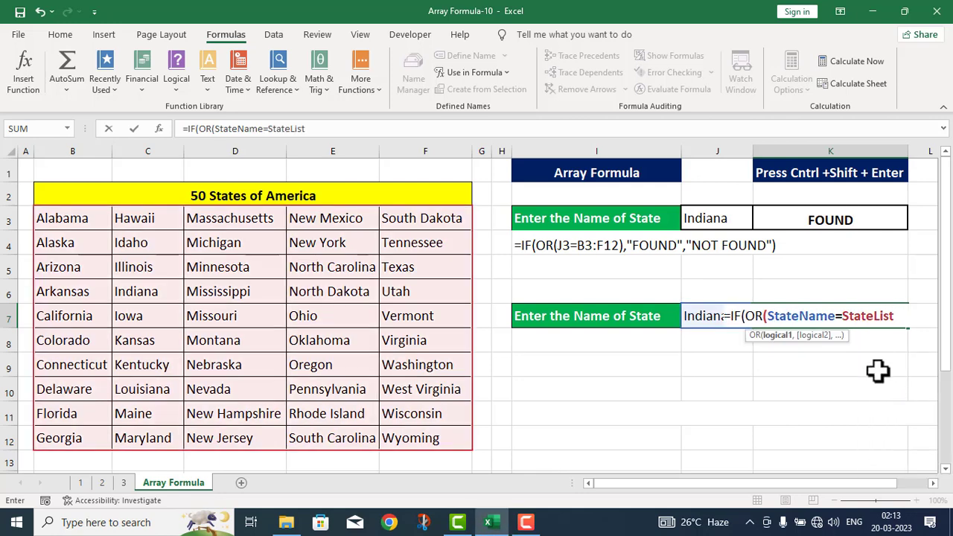
{"action": "type", "text": ")"}
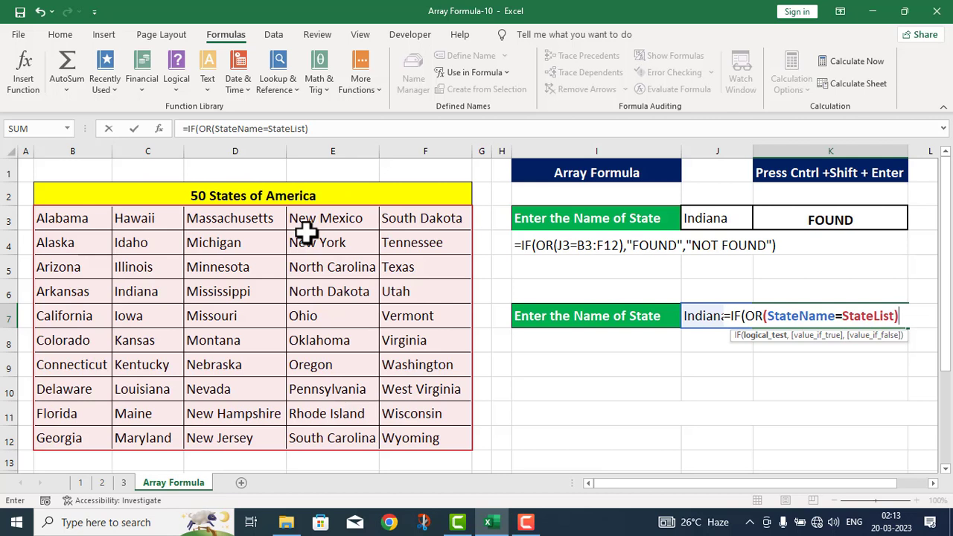
Complete the K7 formula with "FOUND" if true and "NOT FOUND" if false, and enter it as an array formula.
{"action": "type", "text": ","}
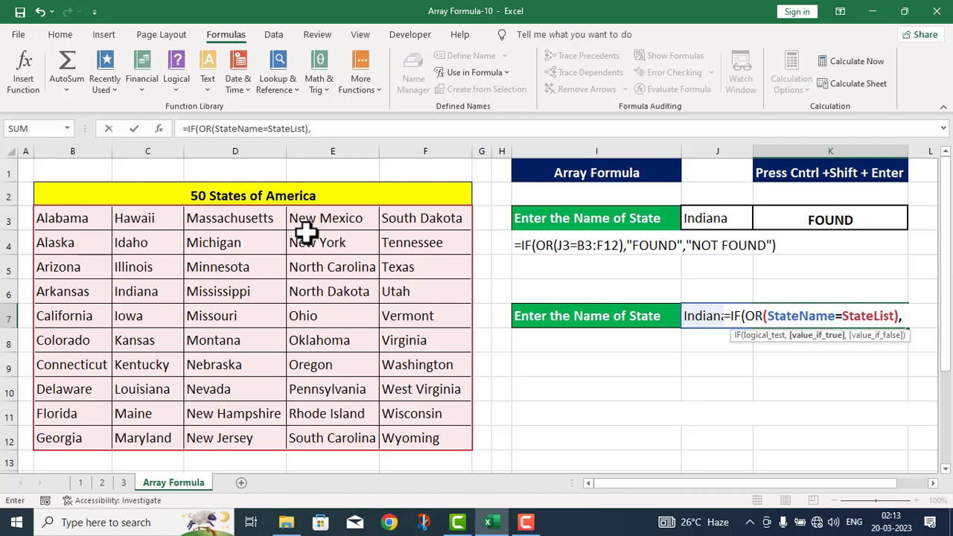
{"action": "type", "text": "\"FOUND\","}
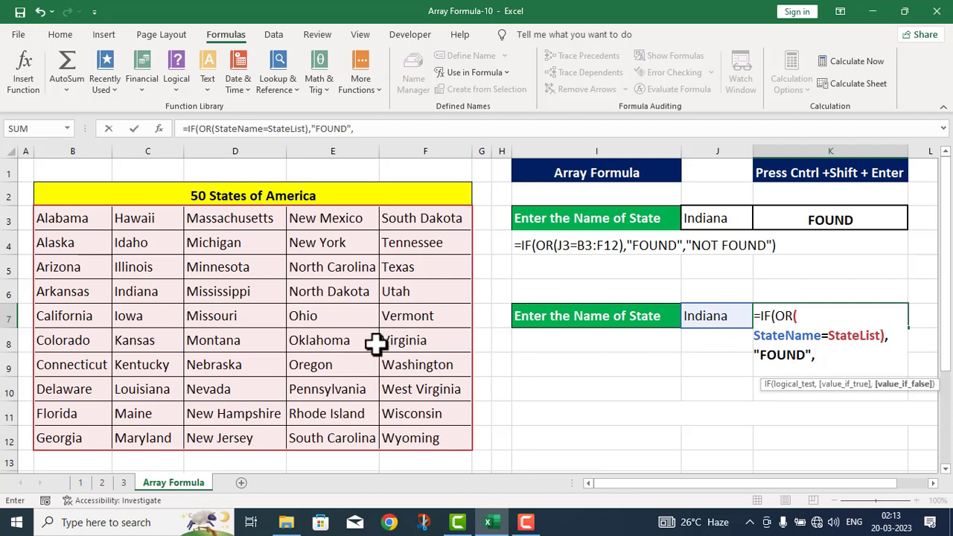
{"action": "type", "text": "\"NOT FOUN"}
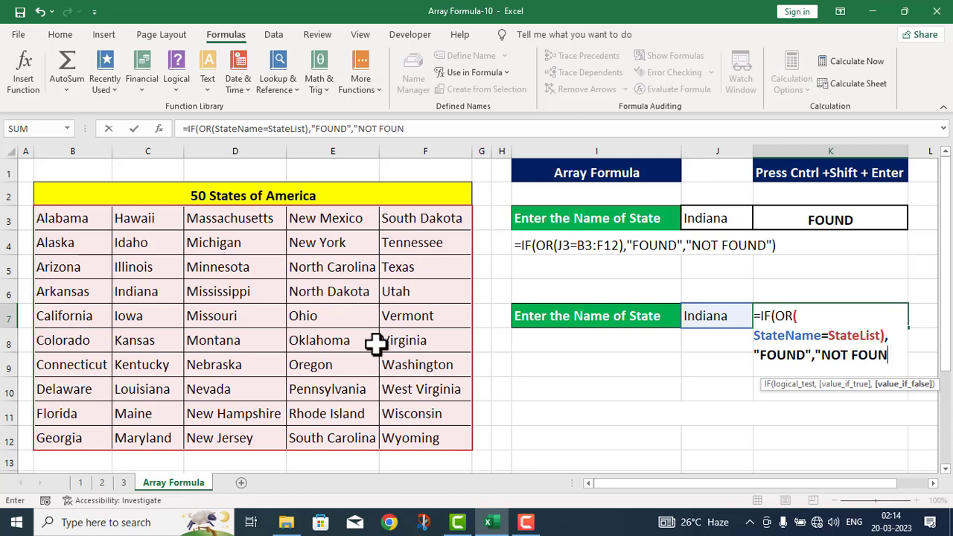
{"action": "type", "text": "D\")"}
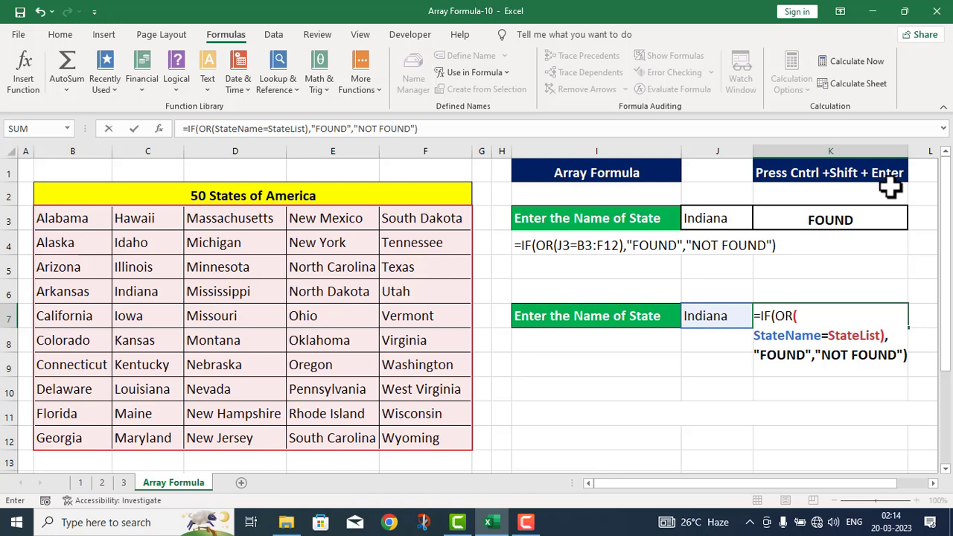
{"action": "key", "text": "ctrl+shift+Return"}
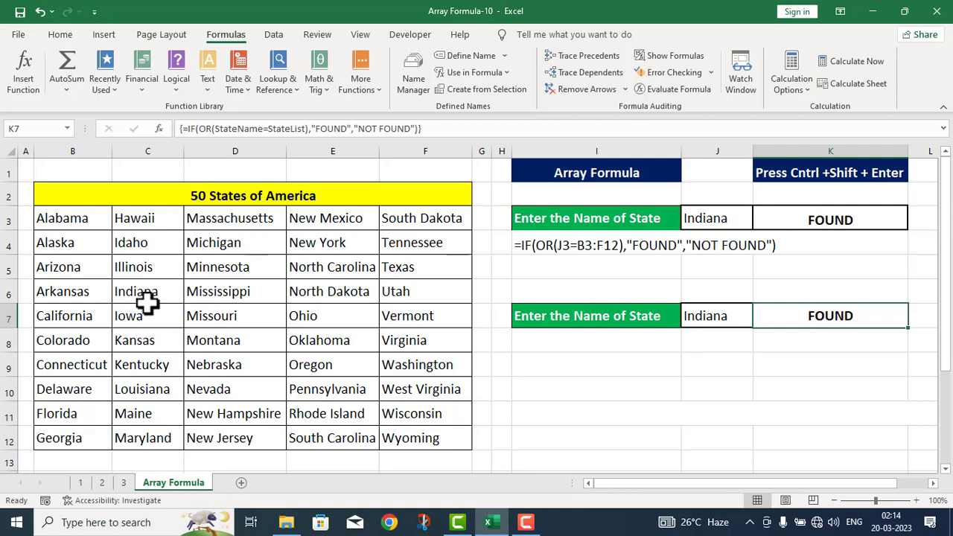
Change the state name in J7 to Indian to test the named-range formula.
{"action": "double_click", "coordinate": [732, 315]}
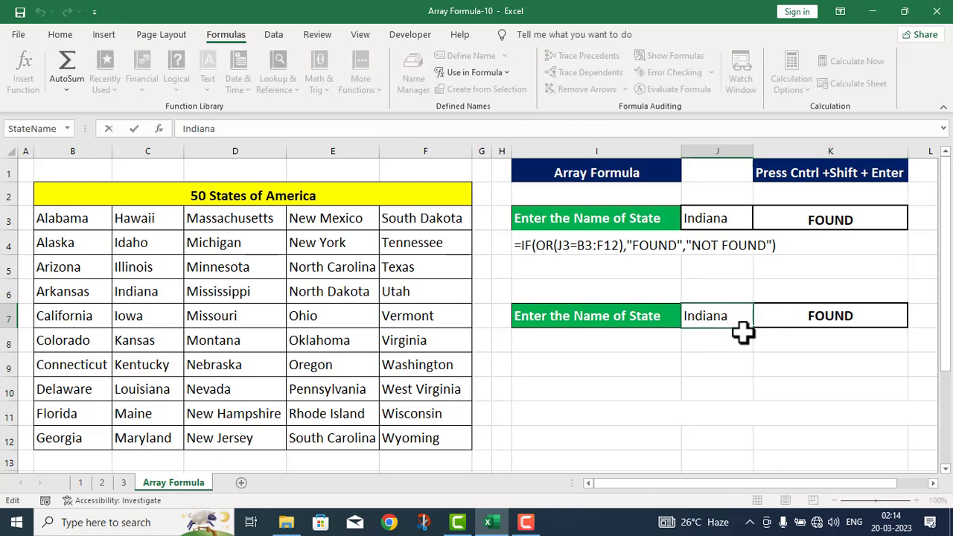
{"action": "key", "text": "BackSpace"}
{"action": "key", "text": "Return"}
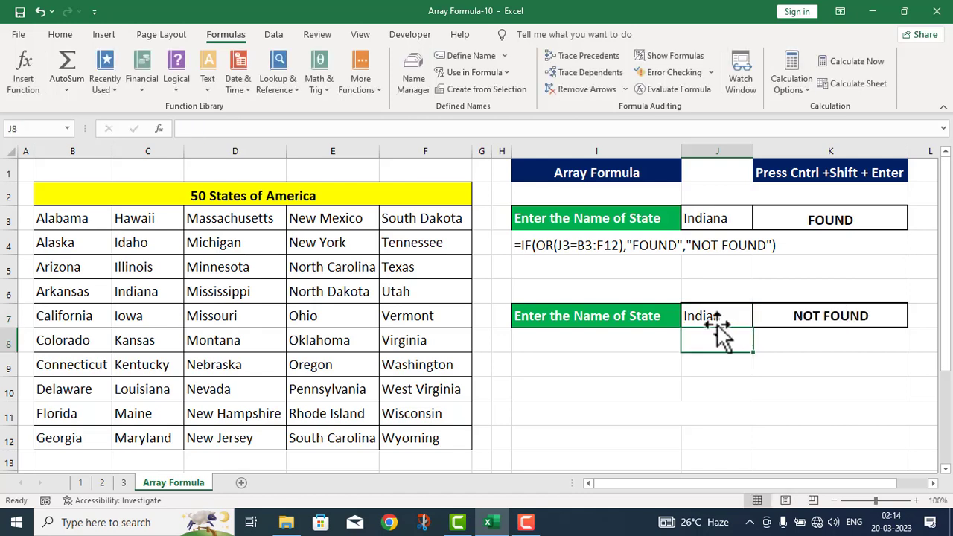
Correct the state name in J7 to Indiana.
{"action": "left_click", "coordinate": [726, 318]}
{"action": "double_click", "coordinate": [735, 321]}
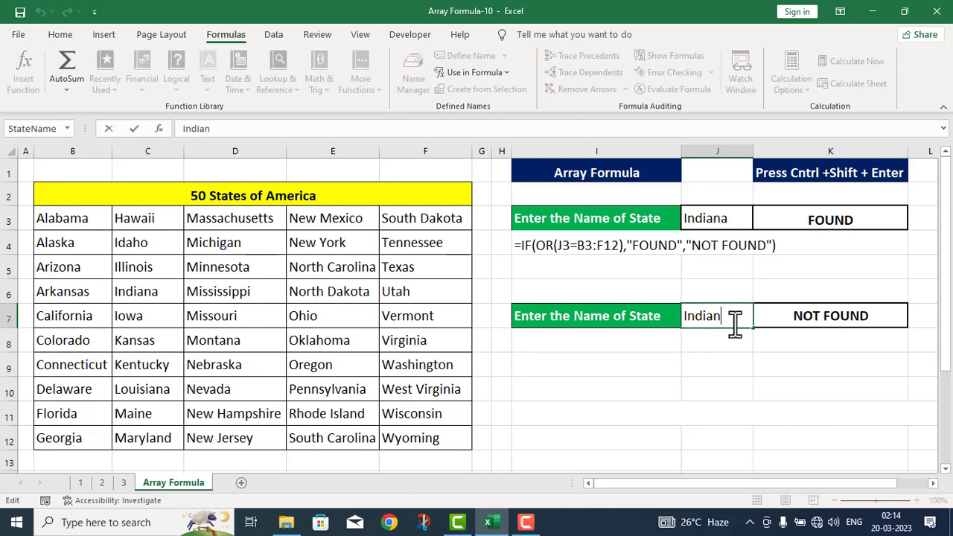
{"action": "type", "text": "a"}
{"action": "key", "text": "Return"}
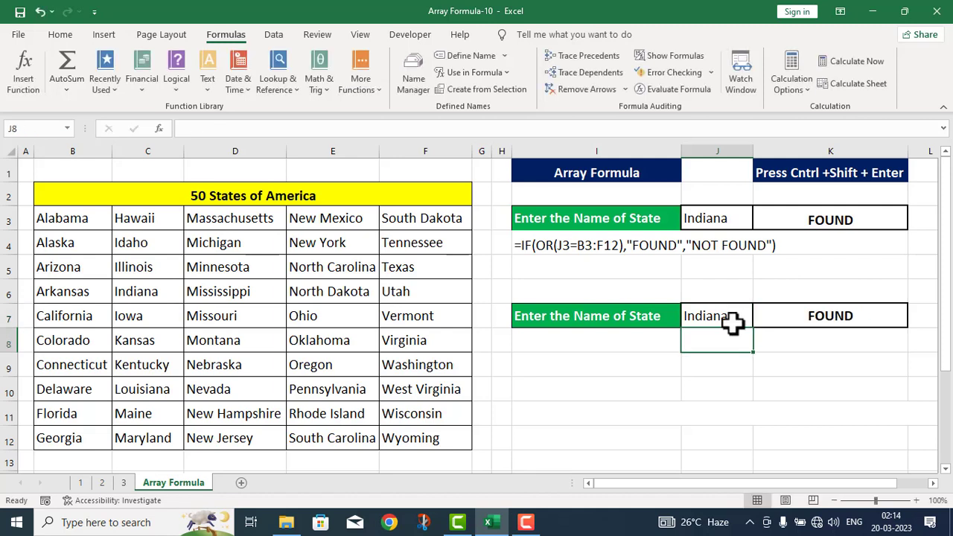
Replace the state name in J7 with Alaska.
{"action": "double_click", "coordinate": [736, 319]}
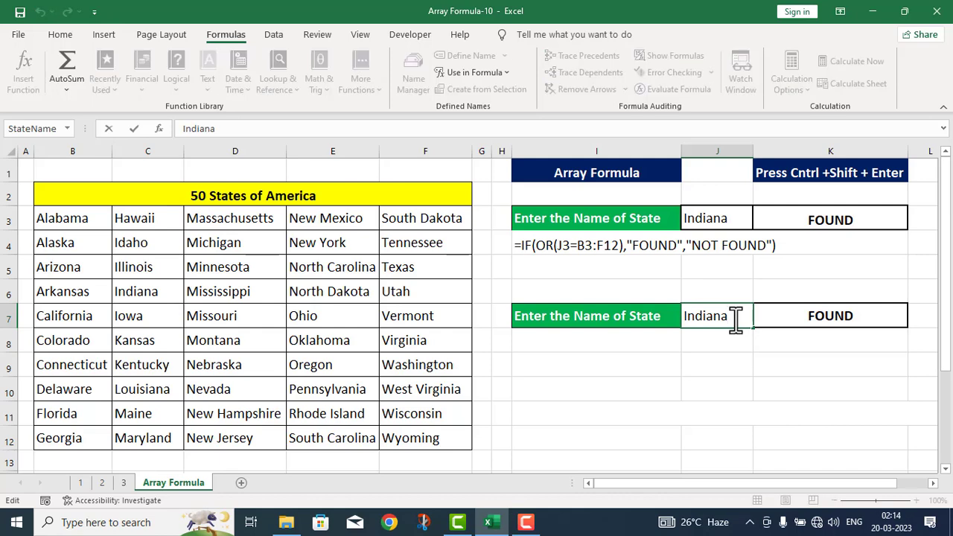
{"action": "key", "text": "BackSpace"}
{"action": "key", "text": "BackSpace"}
{"action": "key", "text": "BackSpace"}
{"action": "key", "text": "BackSpace"}
{"action": "key", "text": "BackSpace"}
{"action": "key", "text": "BackSpace"}
{"action": "key", "text": "BackSpace"}
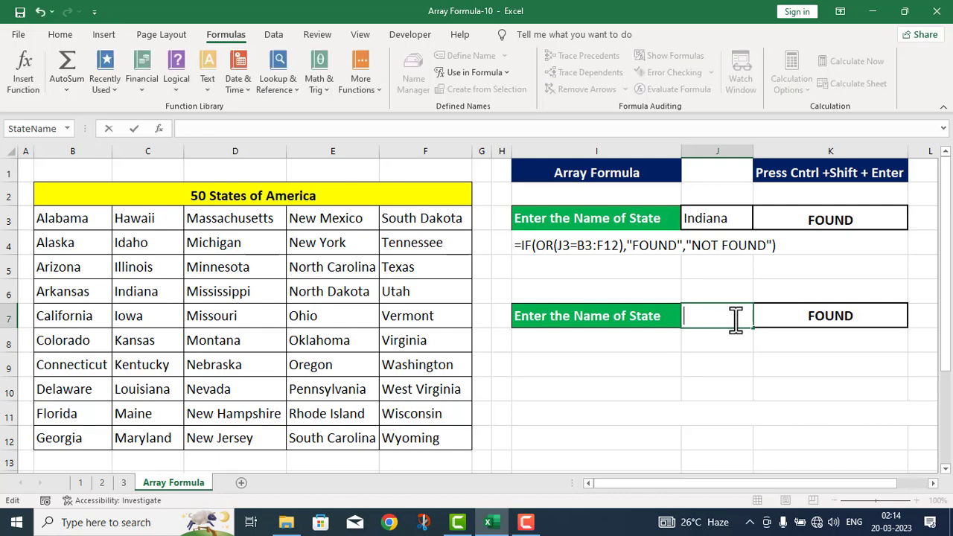
{"action": "type", "text": "A"}
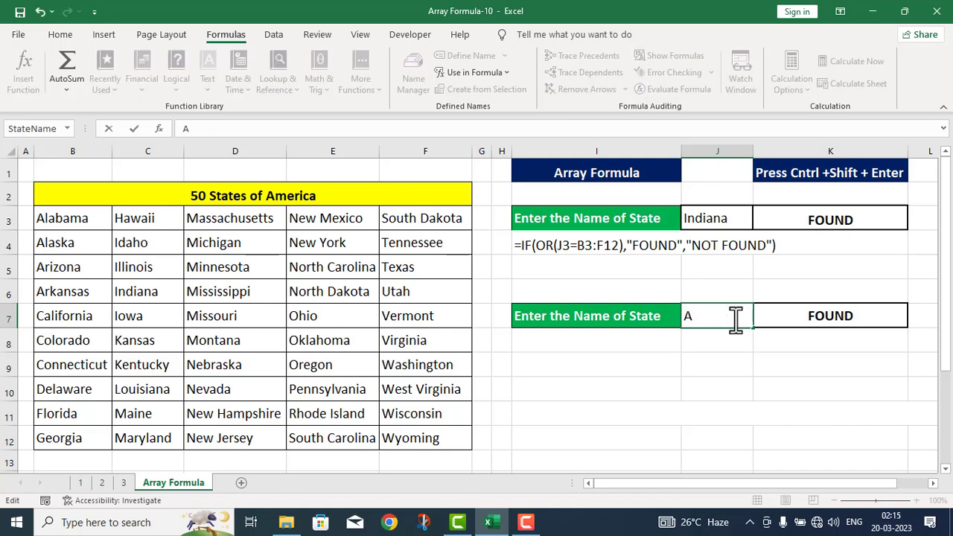
{"action": "type", "text": "laska"}
{"action": "key", "text": "ctrl+Return"}
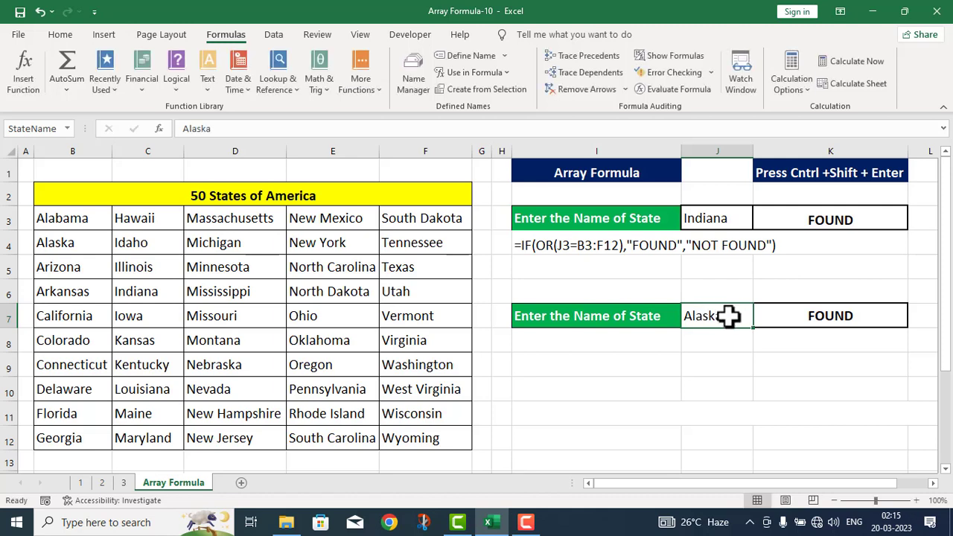
Copy the formula text from K7, keeping it as an array formula, and show it as plain text in cell I8.
{"action": "left_click", "coordinate": [796, 319]}
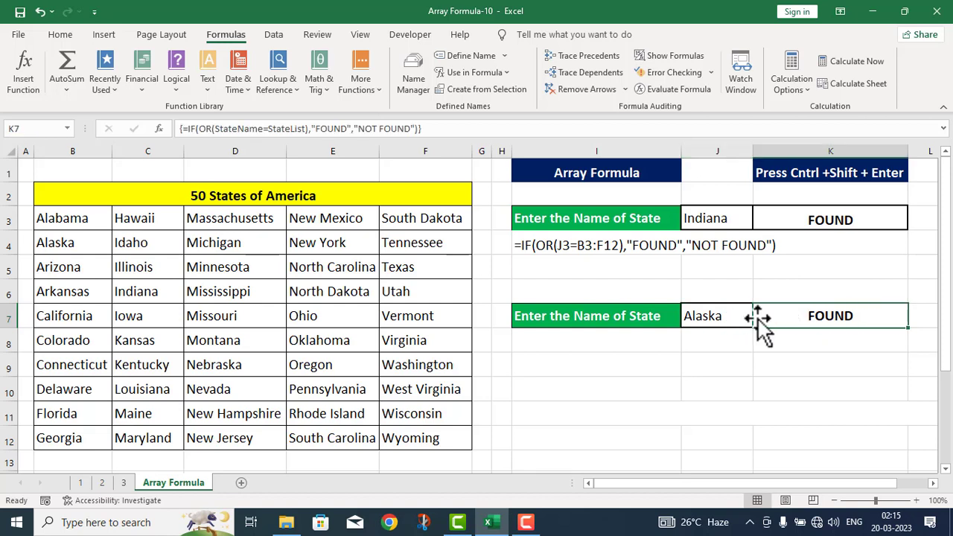
{"action": "left_click_drag", "start_coordinate": [443, 130], "coordinate": [154, 132]}
{"action": "key", "text": "ctrl+c"}
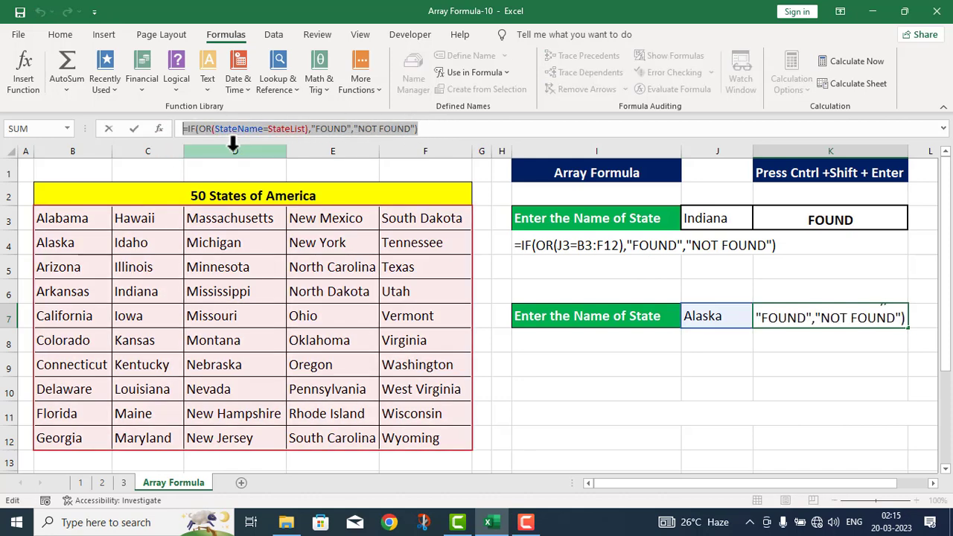
{"action": "key", "text": "ctrl+shift+Return"}
{"action": "left_click", "coordinate": [544, 342]}
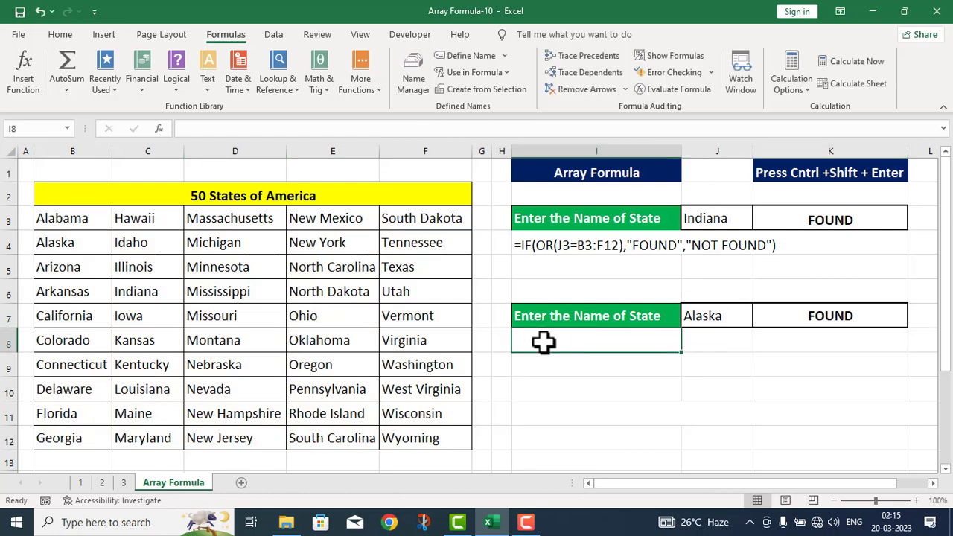
{"action": "key", "text": "ctrl+v"}
{"action": "left_click", "coordinate": [574, 391]}
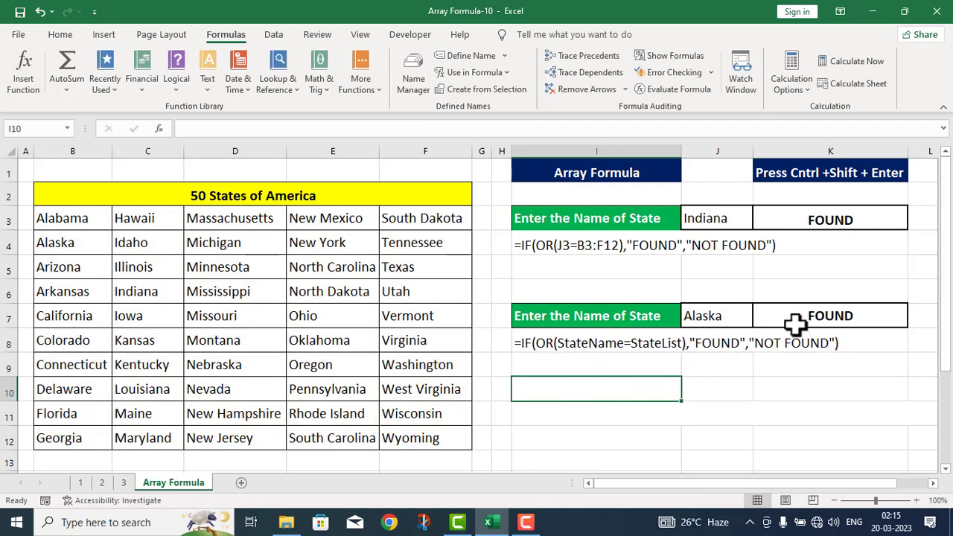
Try committing the K7 formula as an ordinary formula, and re-enter it as an array formula.
{"action": "double_click", "coordinate": [801, 316]}
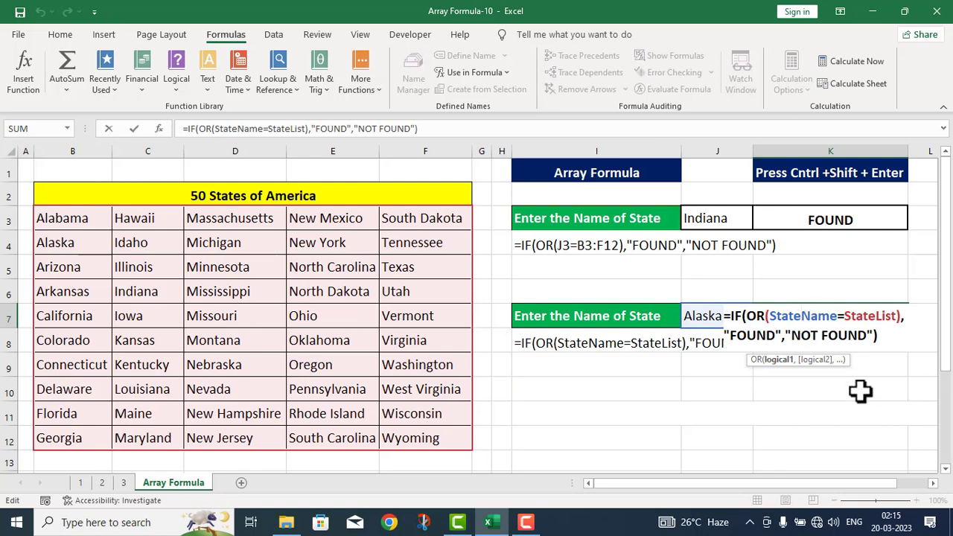
{"action": "key", "text": "Return"}
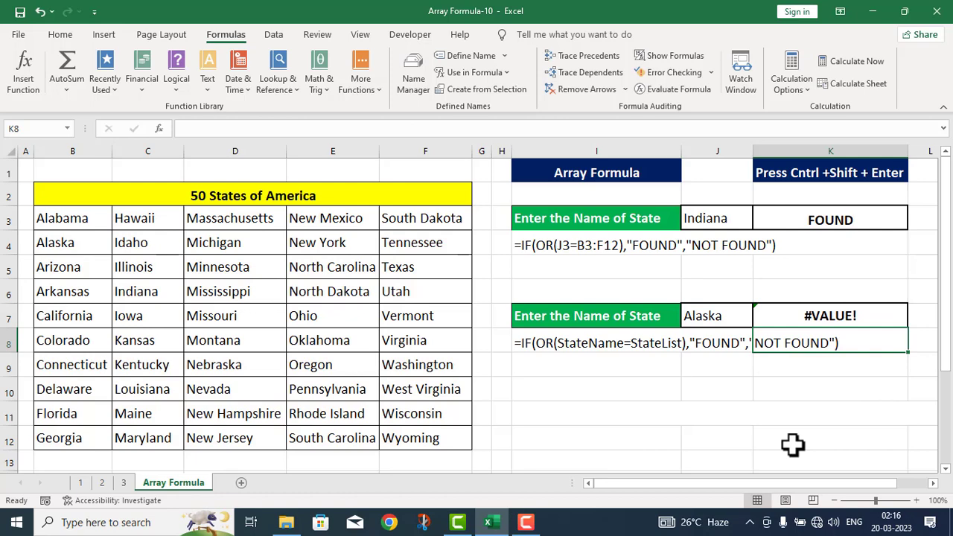
{"action": "double_click", "coordinate": [796, 317]}
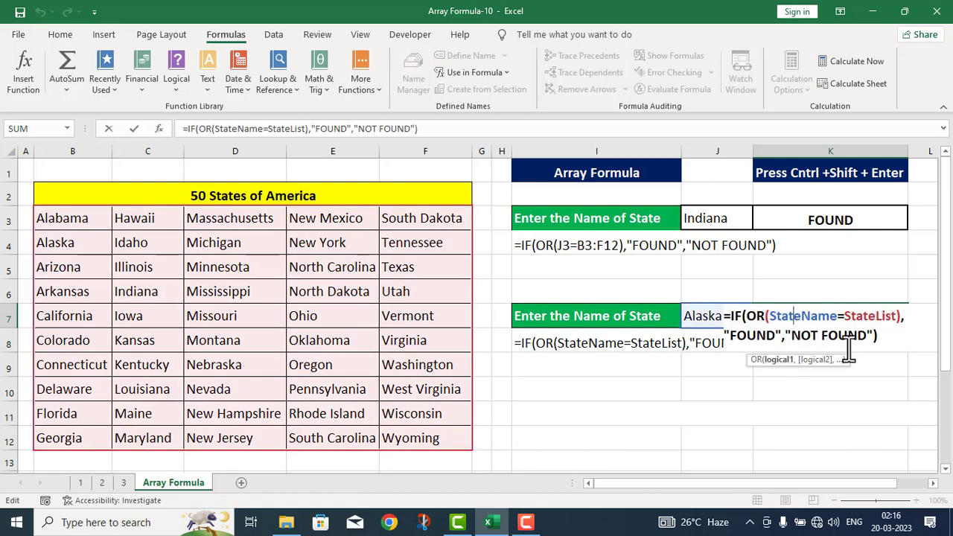
{"action": "key", "text": "ctrl+shift+Return"}
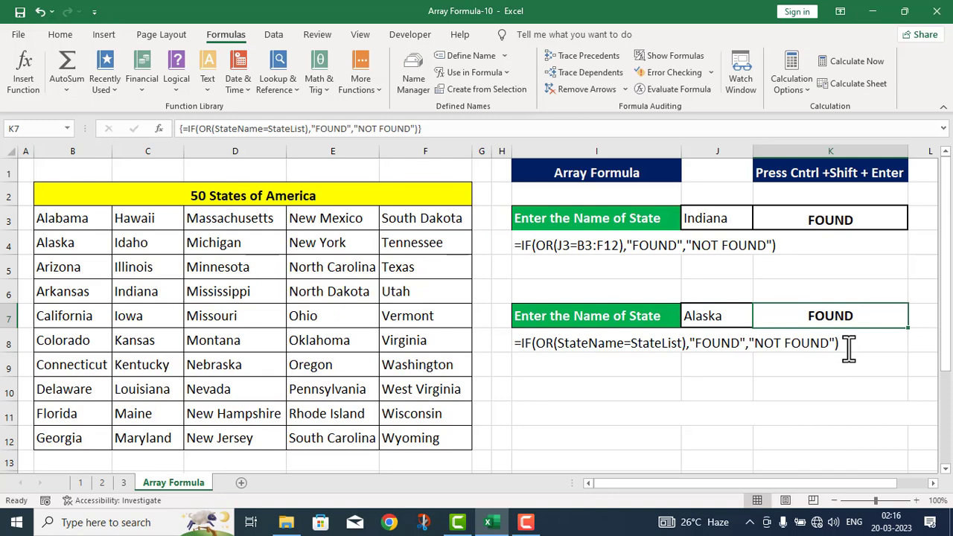